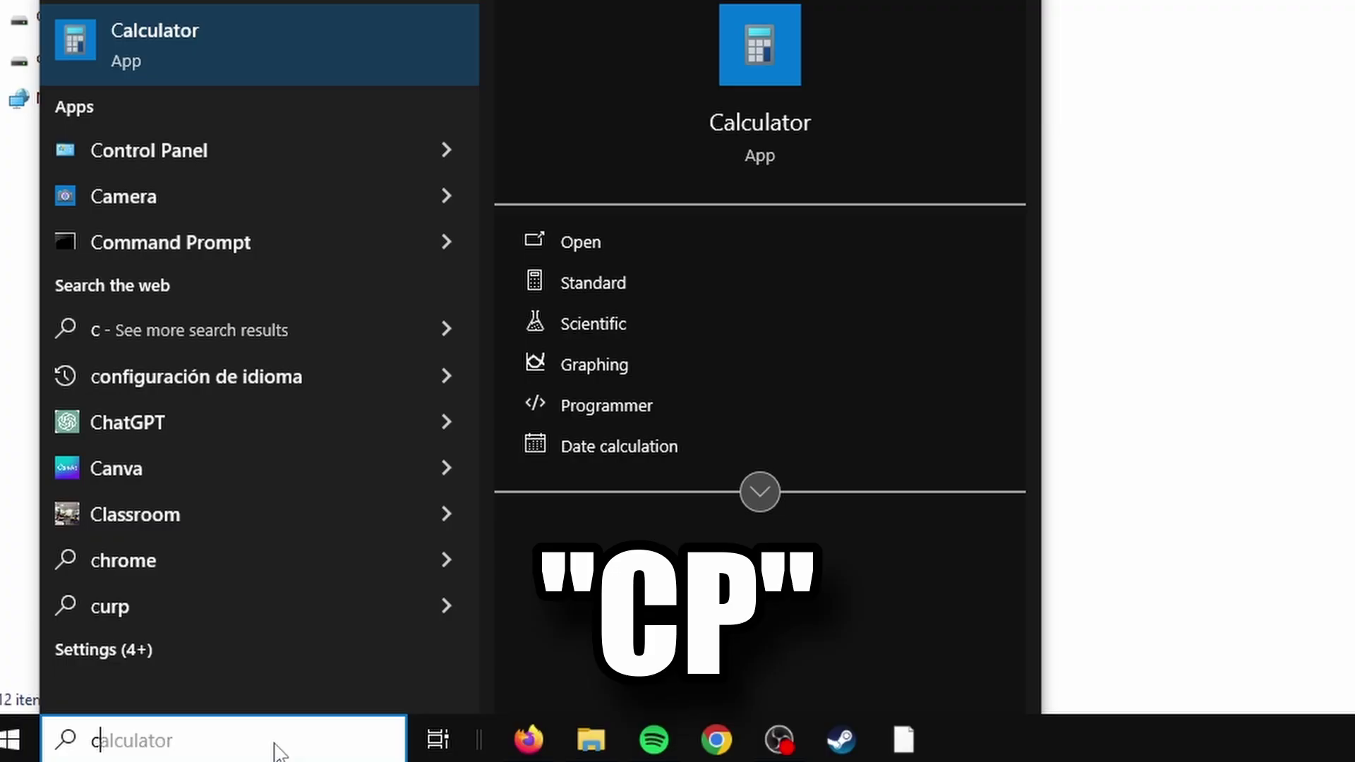
type("p")
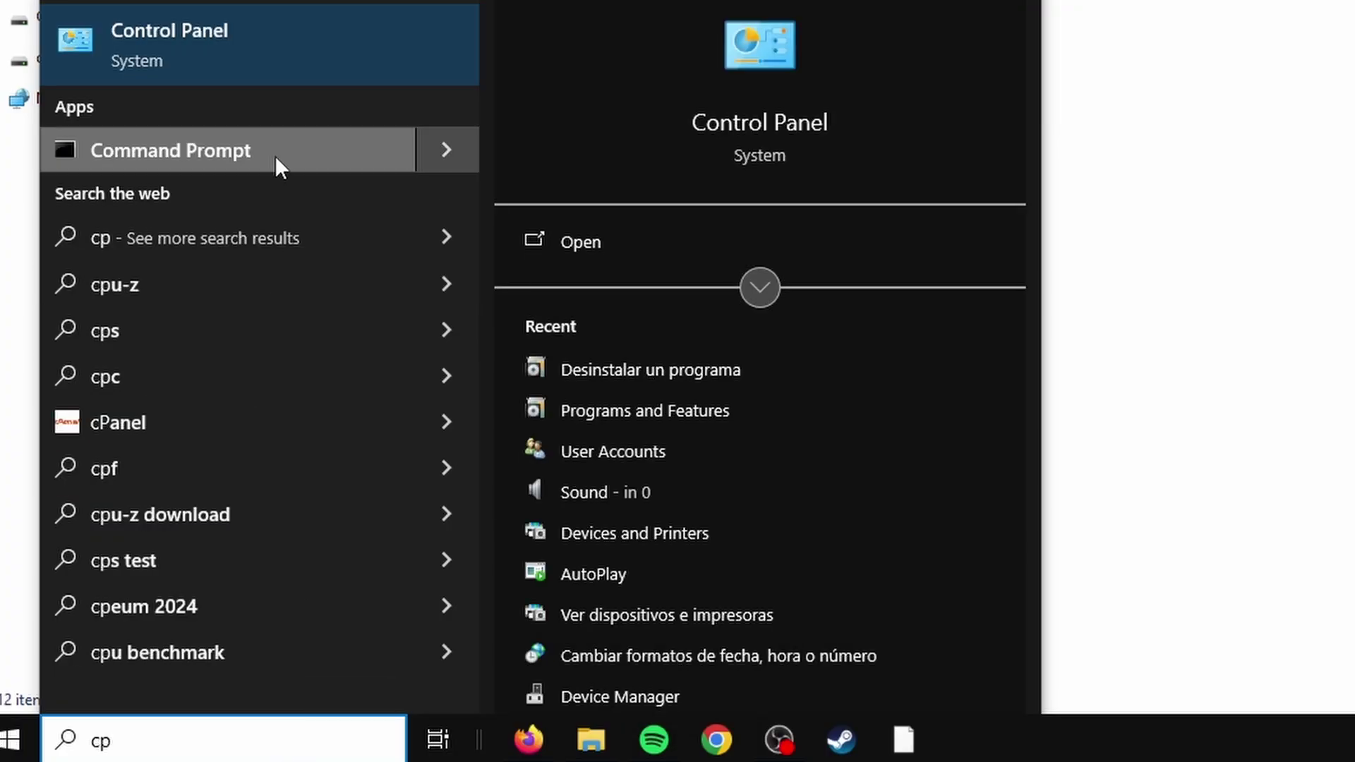
Run Command Prompt as administrator from the Start menu search results.
right_click(274, 156)
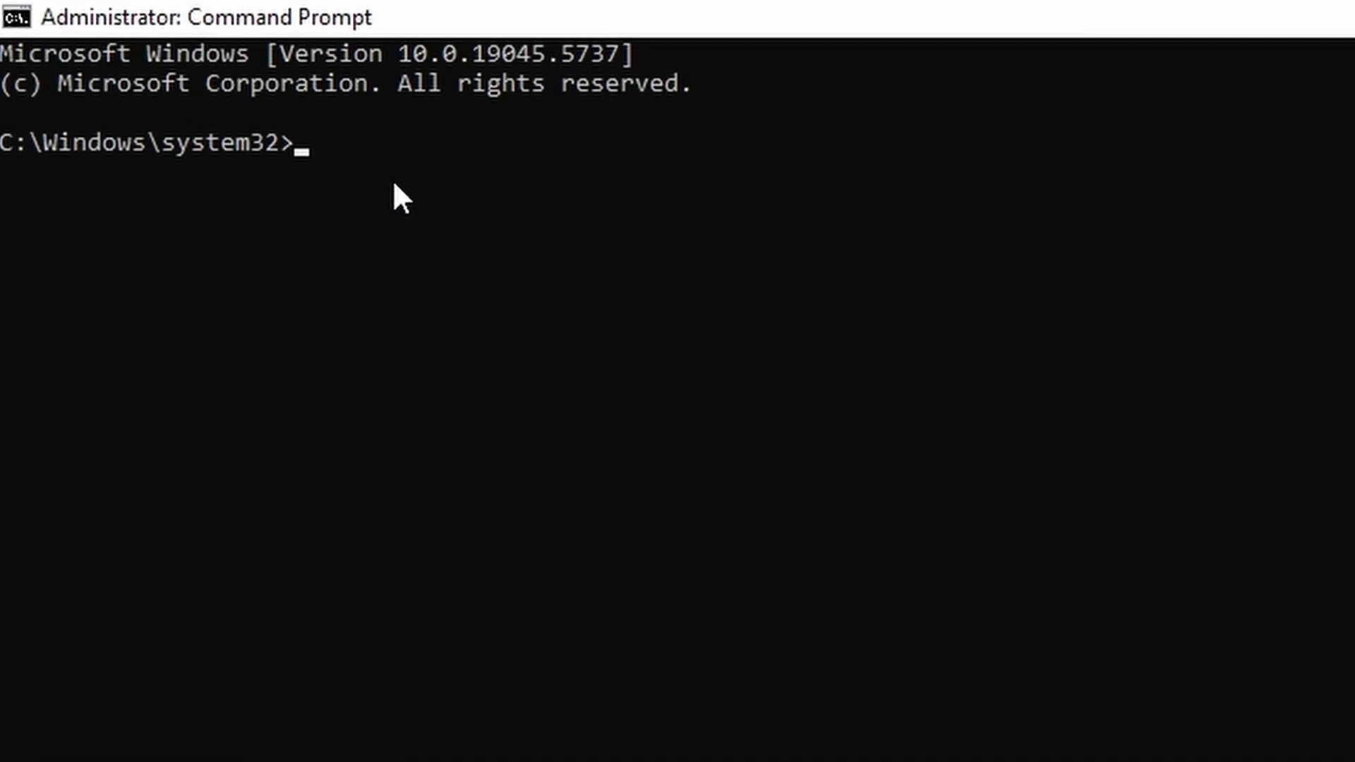
type("diskpar")
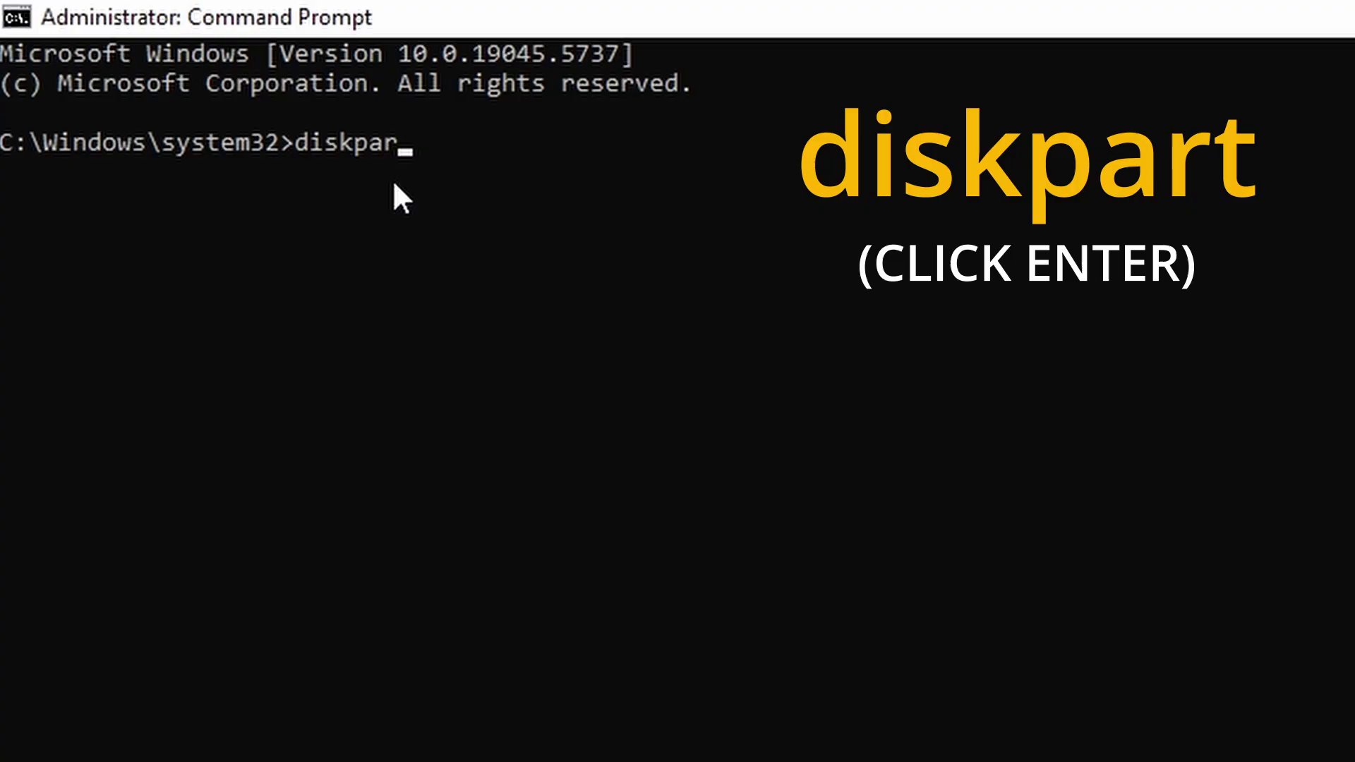
type("t")
Start DiskPart and list all disks, showing the 7702 MB Disk 3.
key("Return")
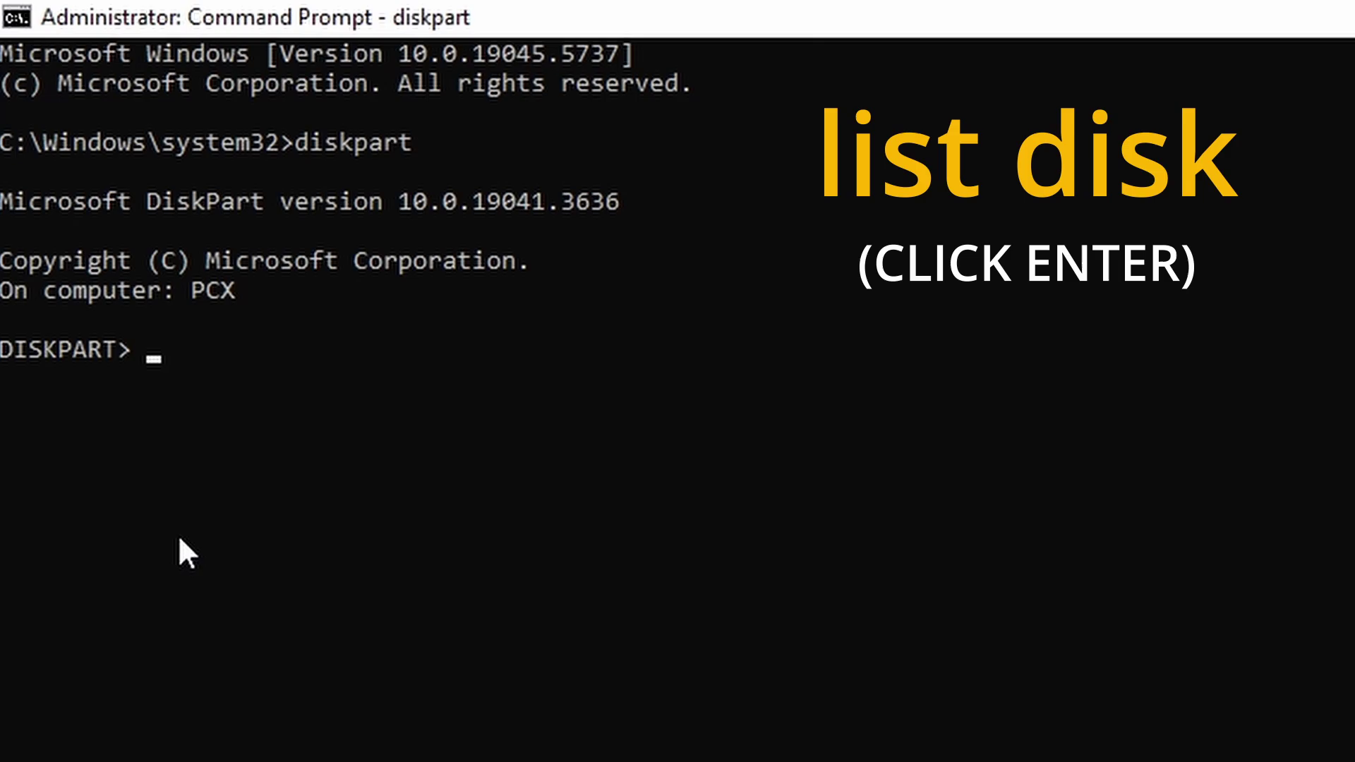
type("list dis")
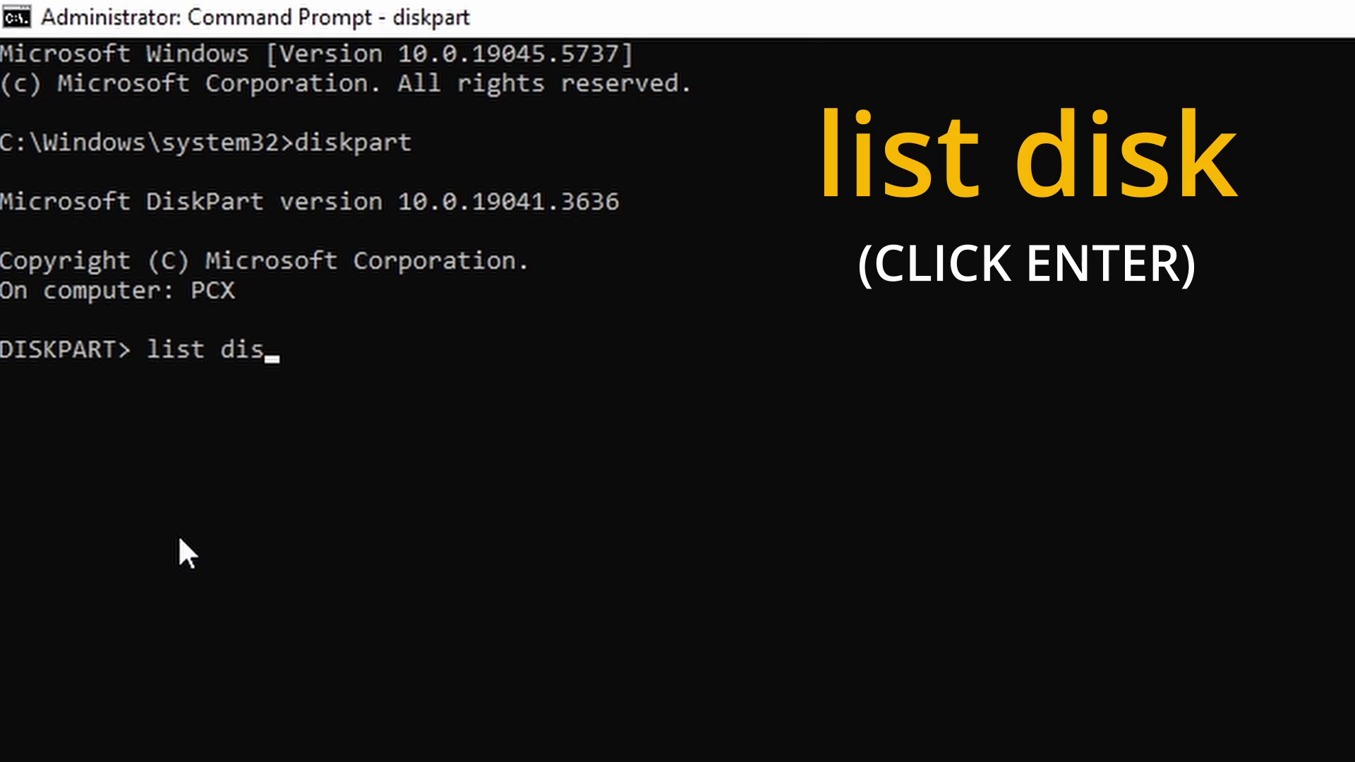
type("k")
key("Return")
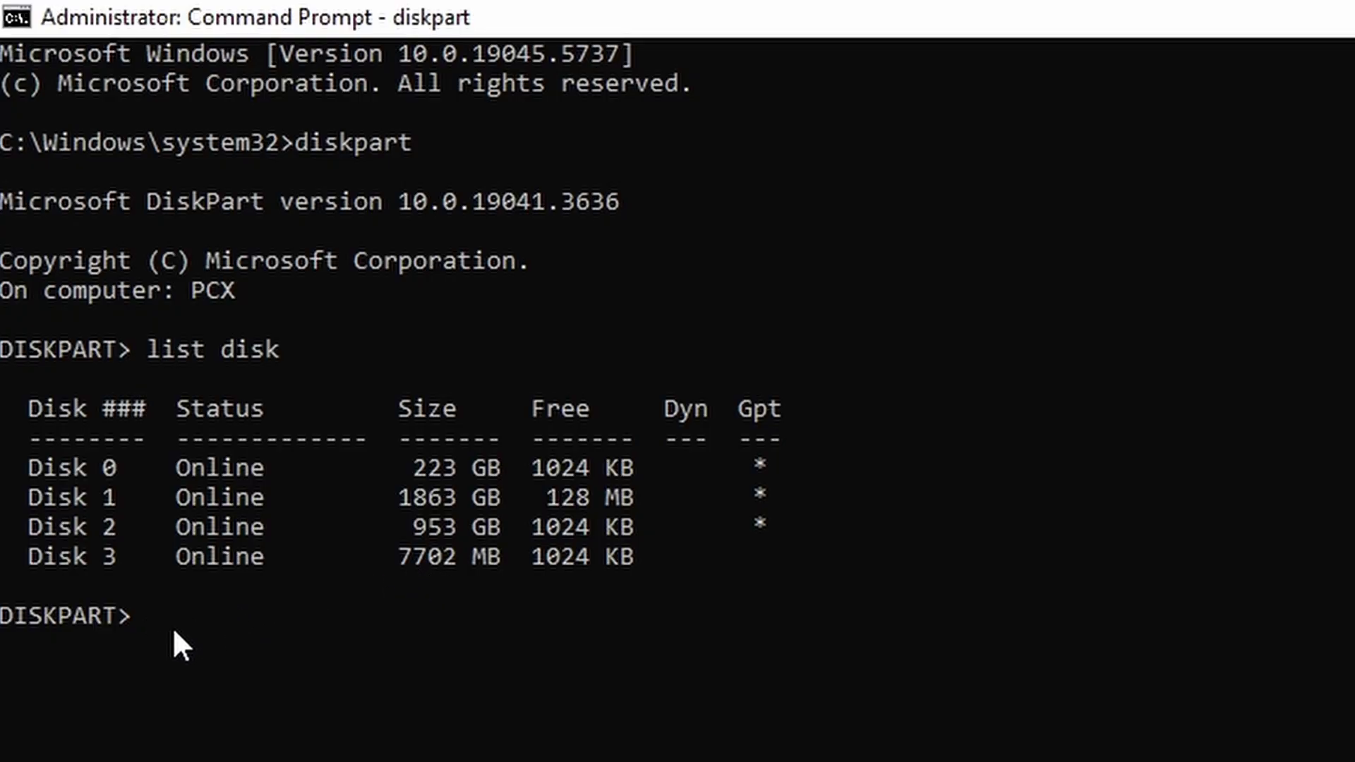
left_click(154, 625)
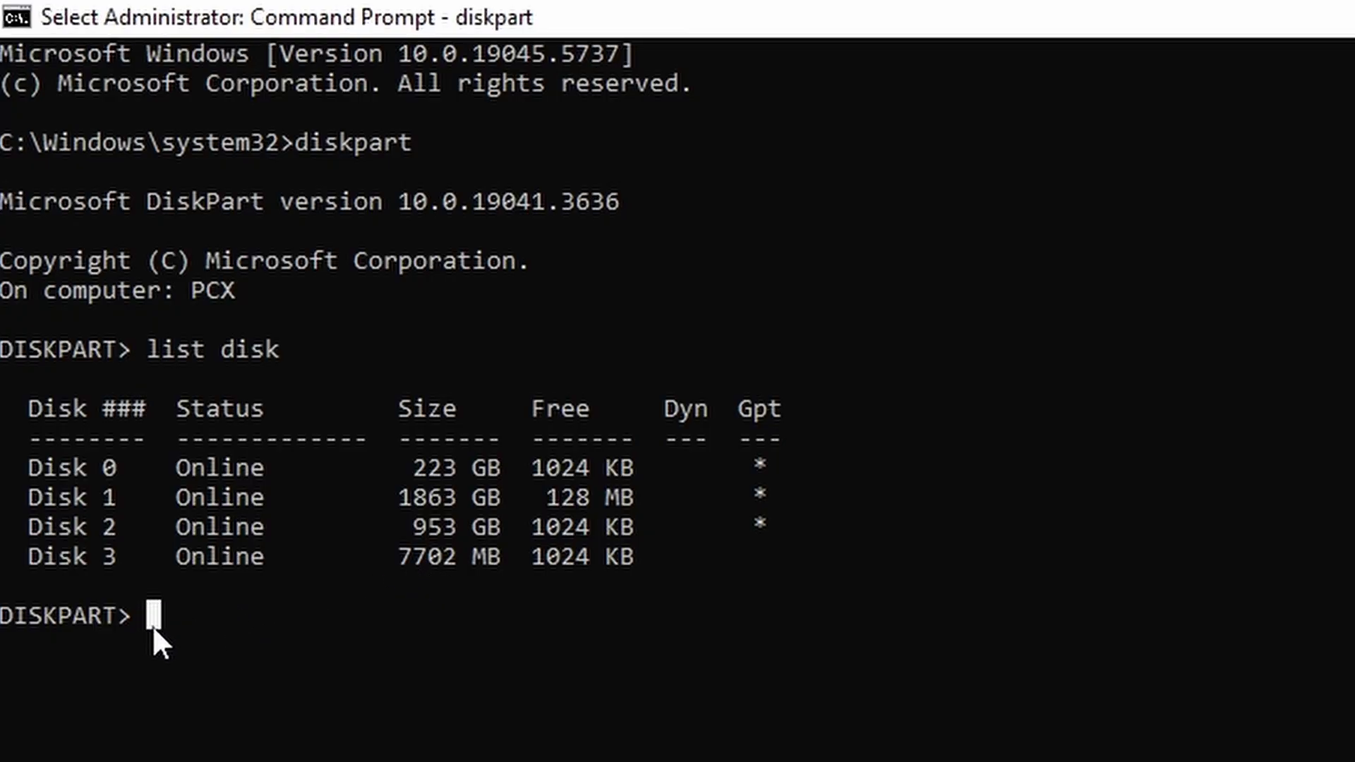
type("s")
type("elec")
type("t ")
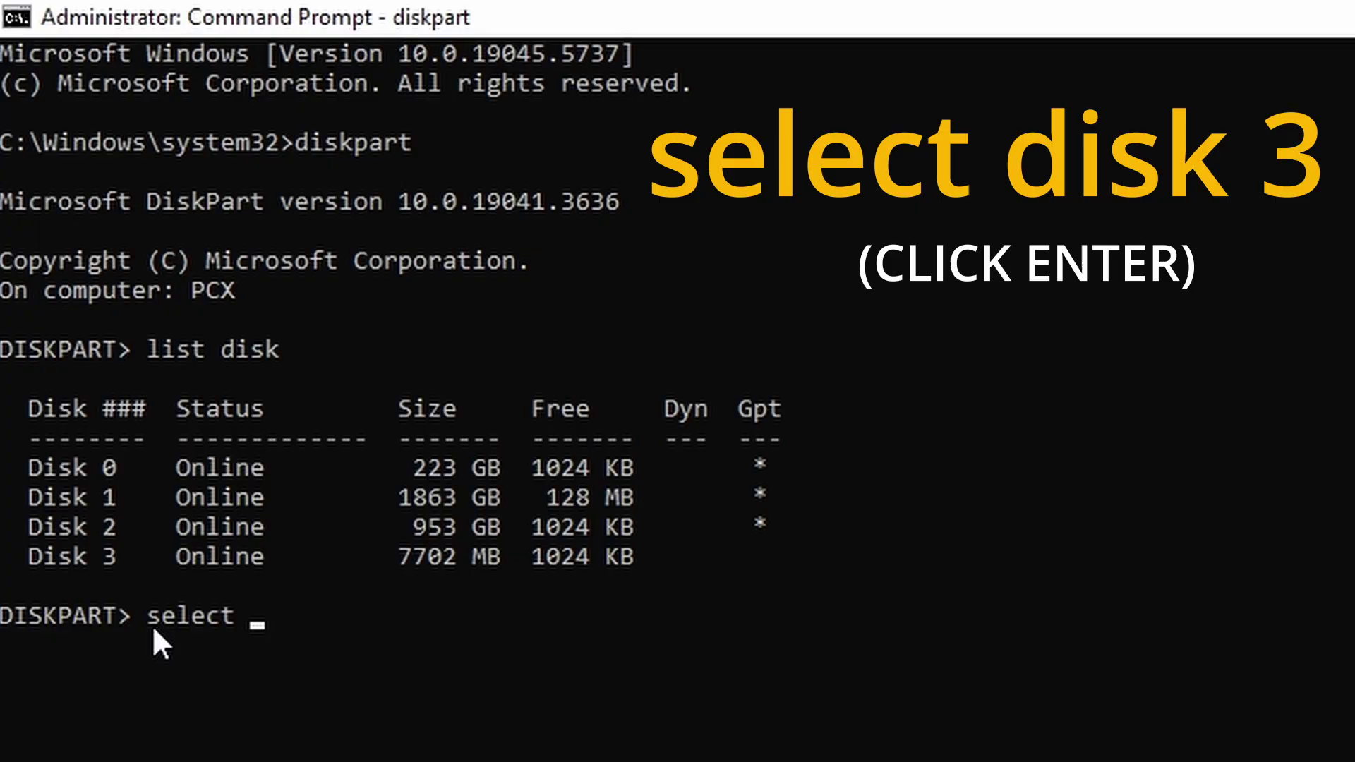
type("disk 3")
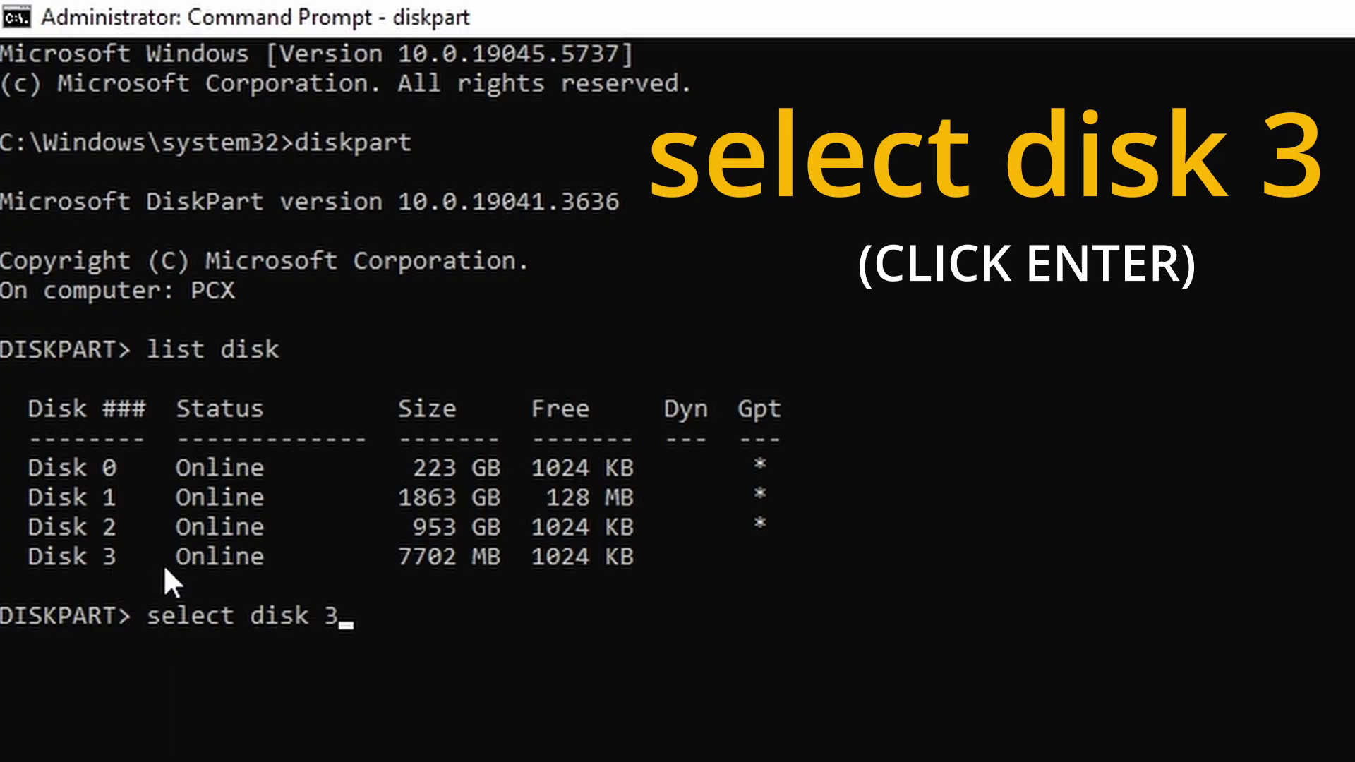
Select Disk 3 and view its details, showing volumes 'dogg' (F) and 'CATT' (G).
key("Return")
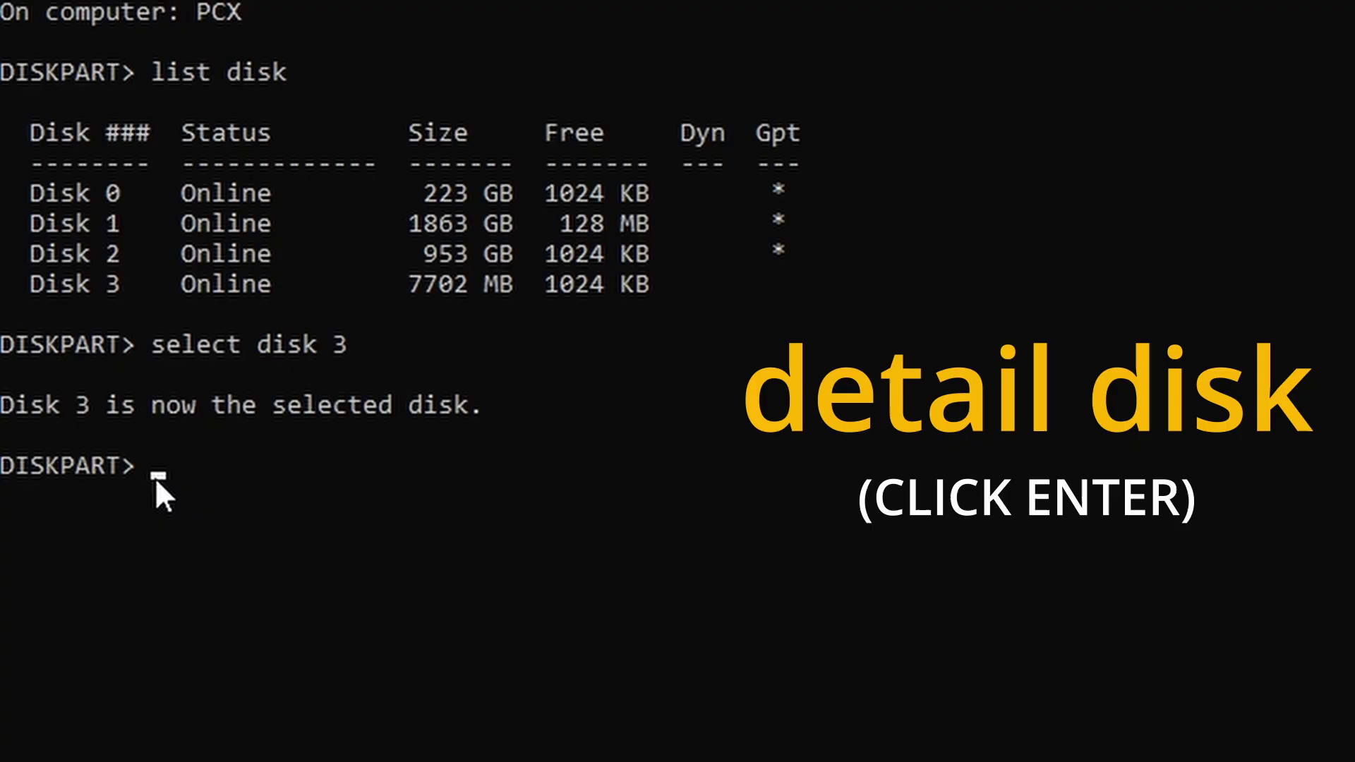
type("detai")
type("l disk")
key("Return")
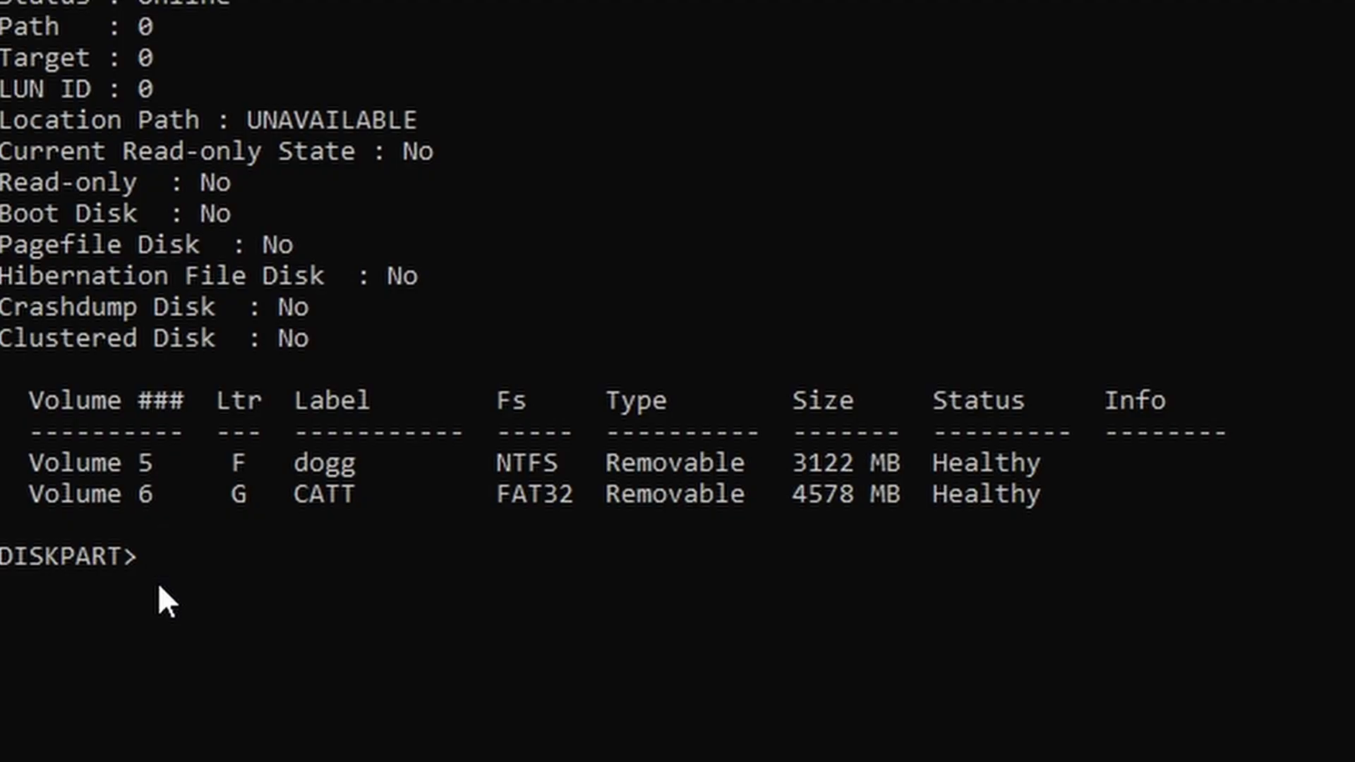
type("cl")
type("ean")
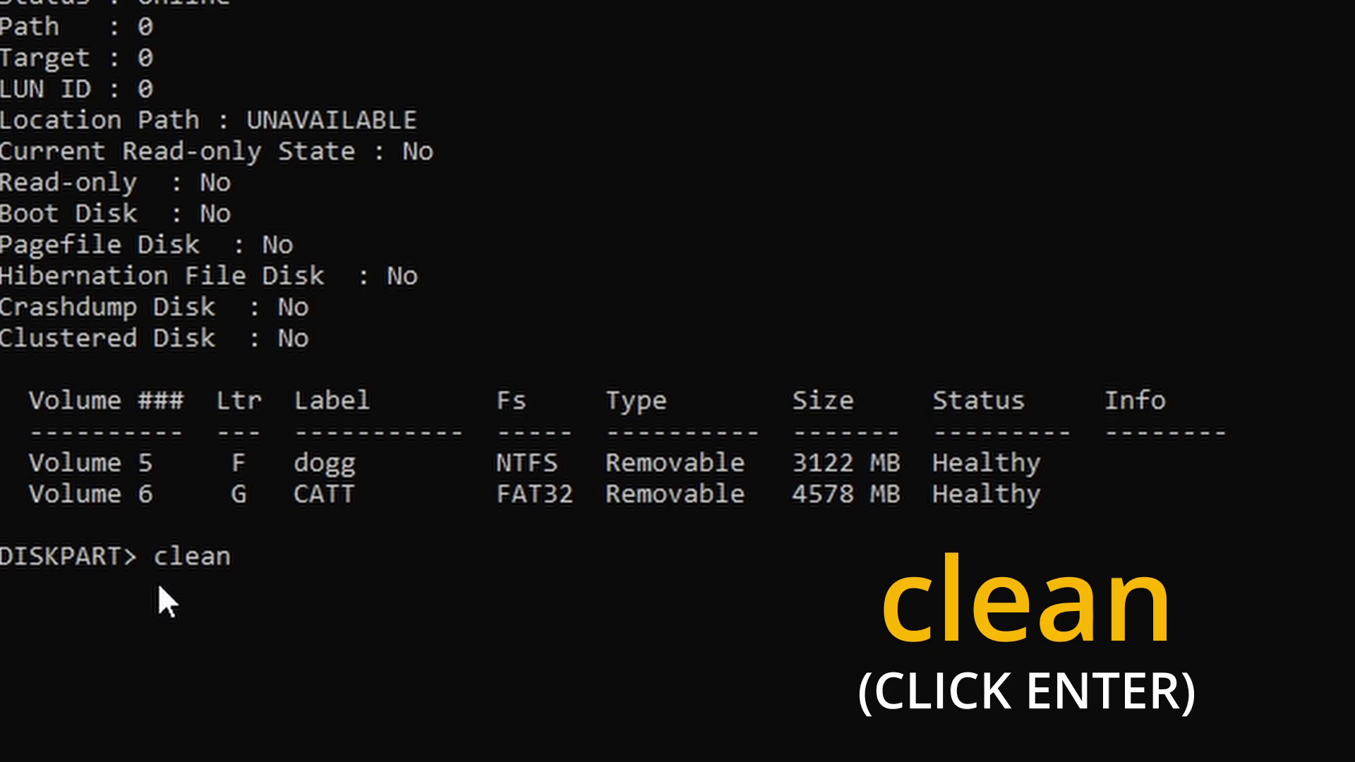
Run clean on Disk 3, then exit DiskPart to the system32 prompt.
key("Return")
type("e")
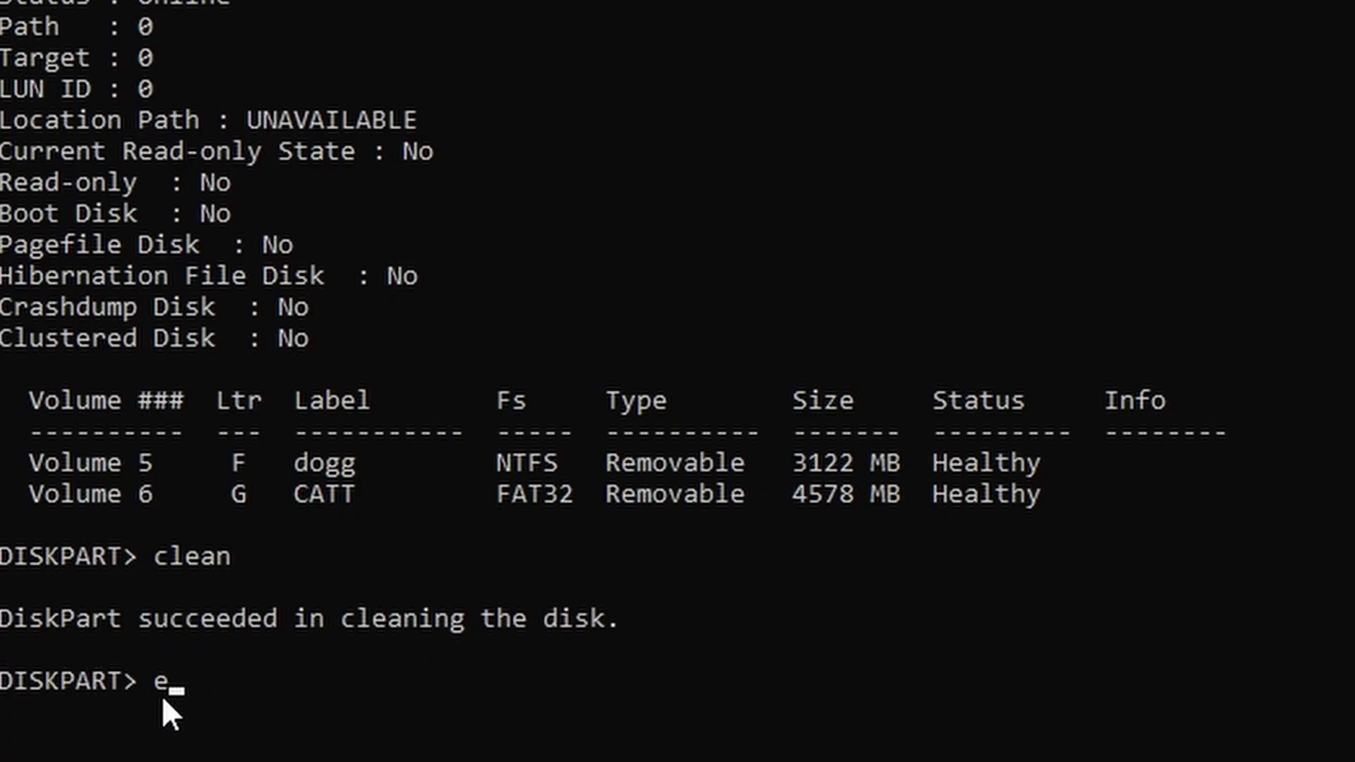
type("xit")
key("Return")
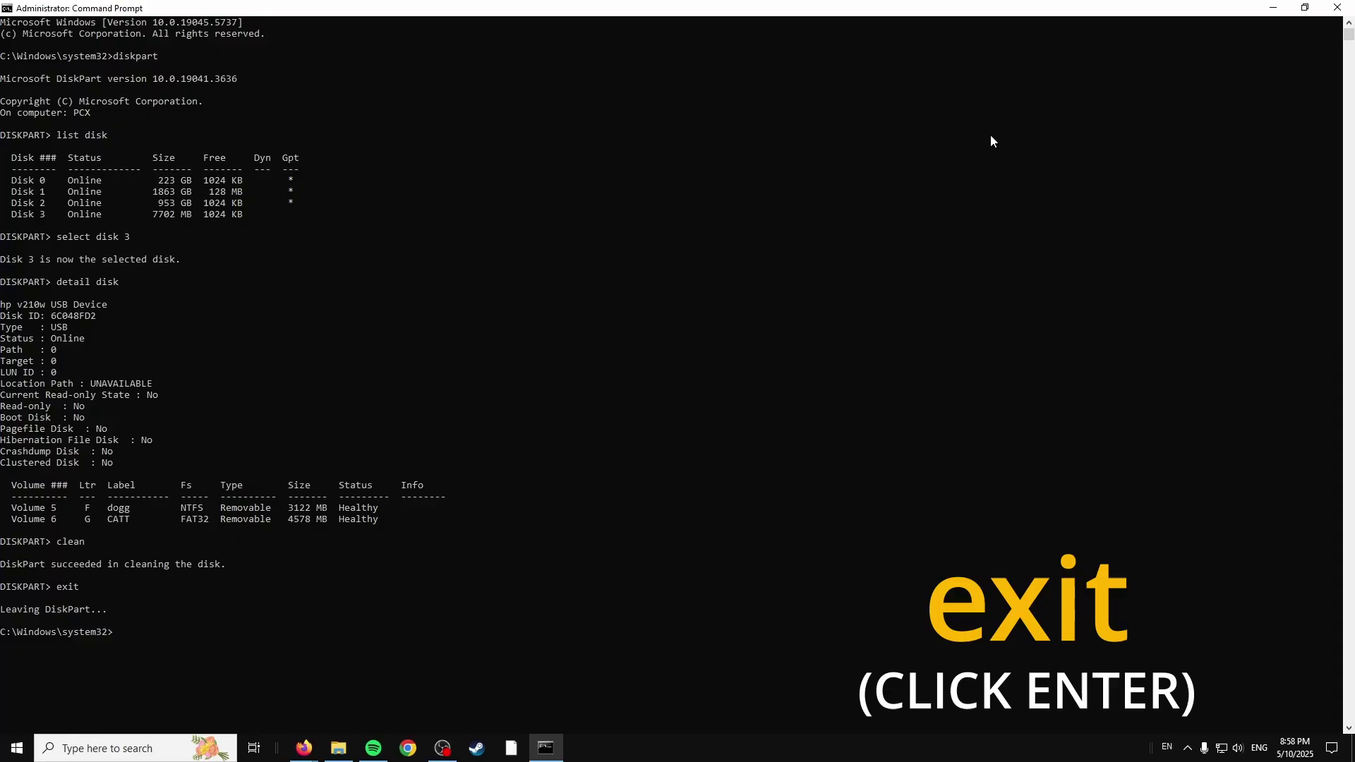
left_click(1336, 8)
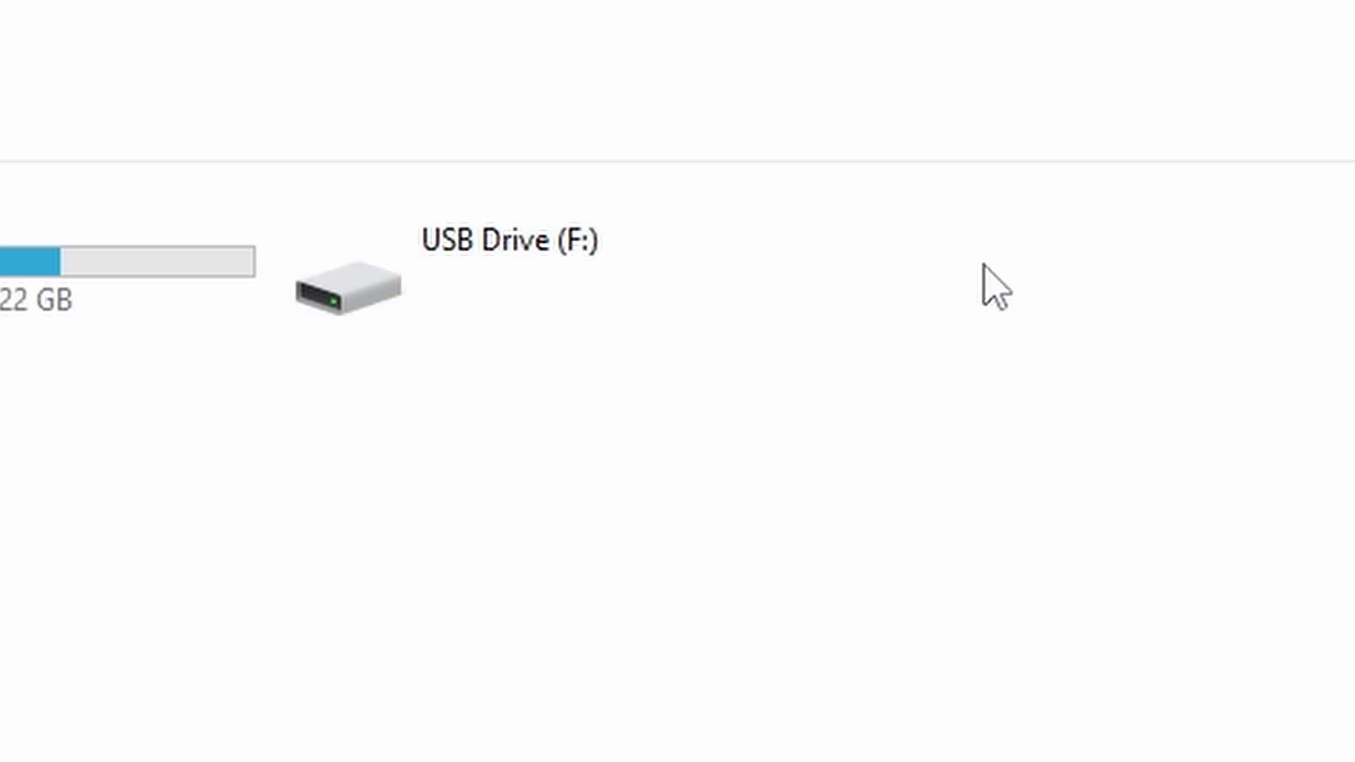
double_click(640, 308)
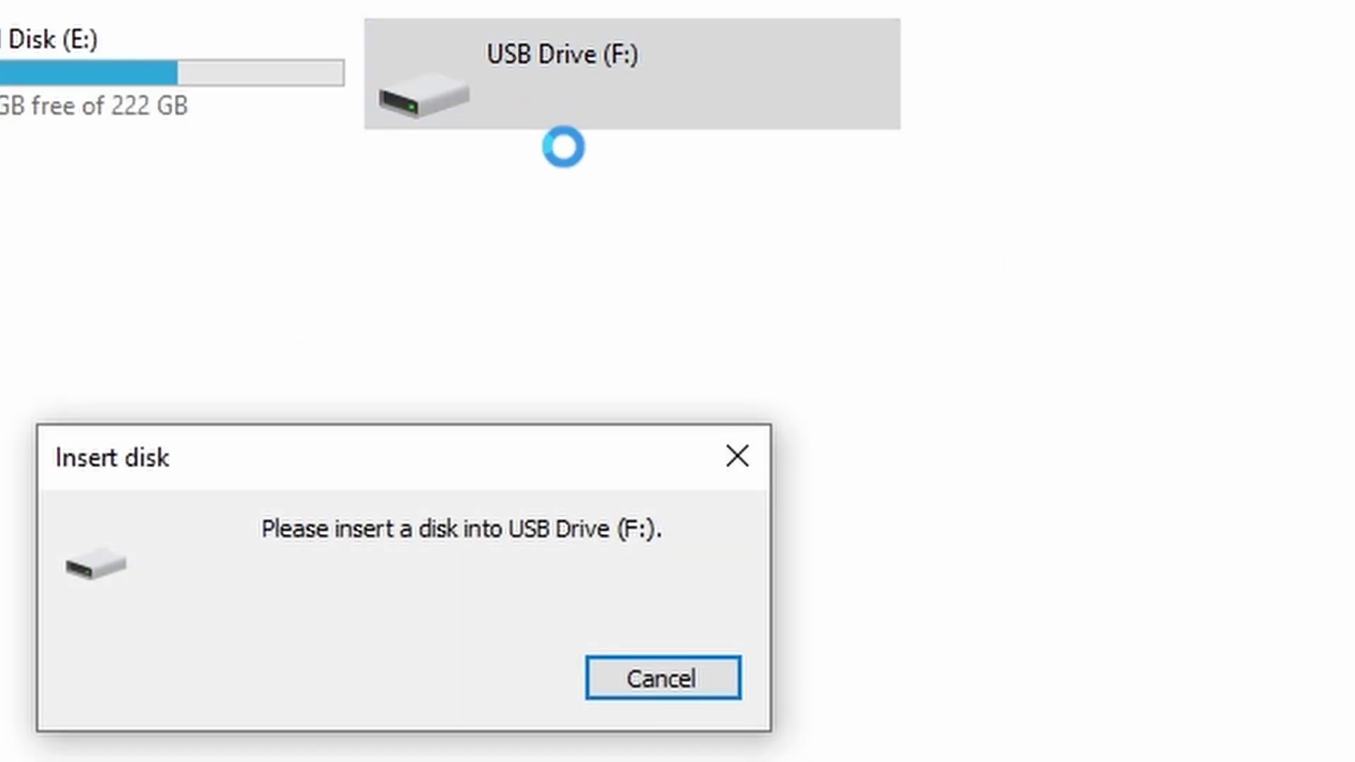
left_click(673, 685)
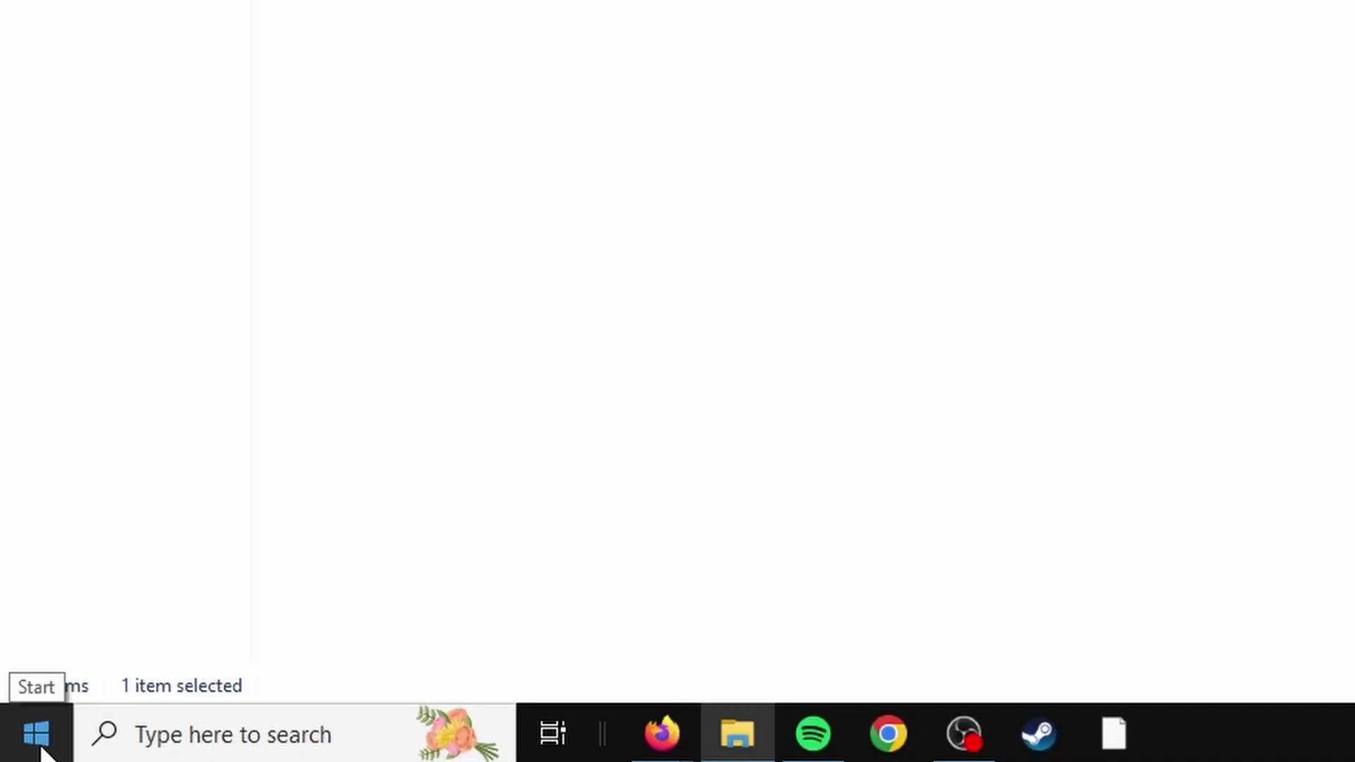
Open Disk Management maximized, showing Disk 3 as 7.52 GB unallocated.
right_click(40, 741)
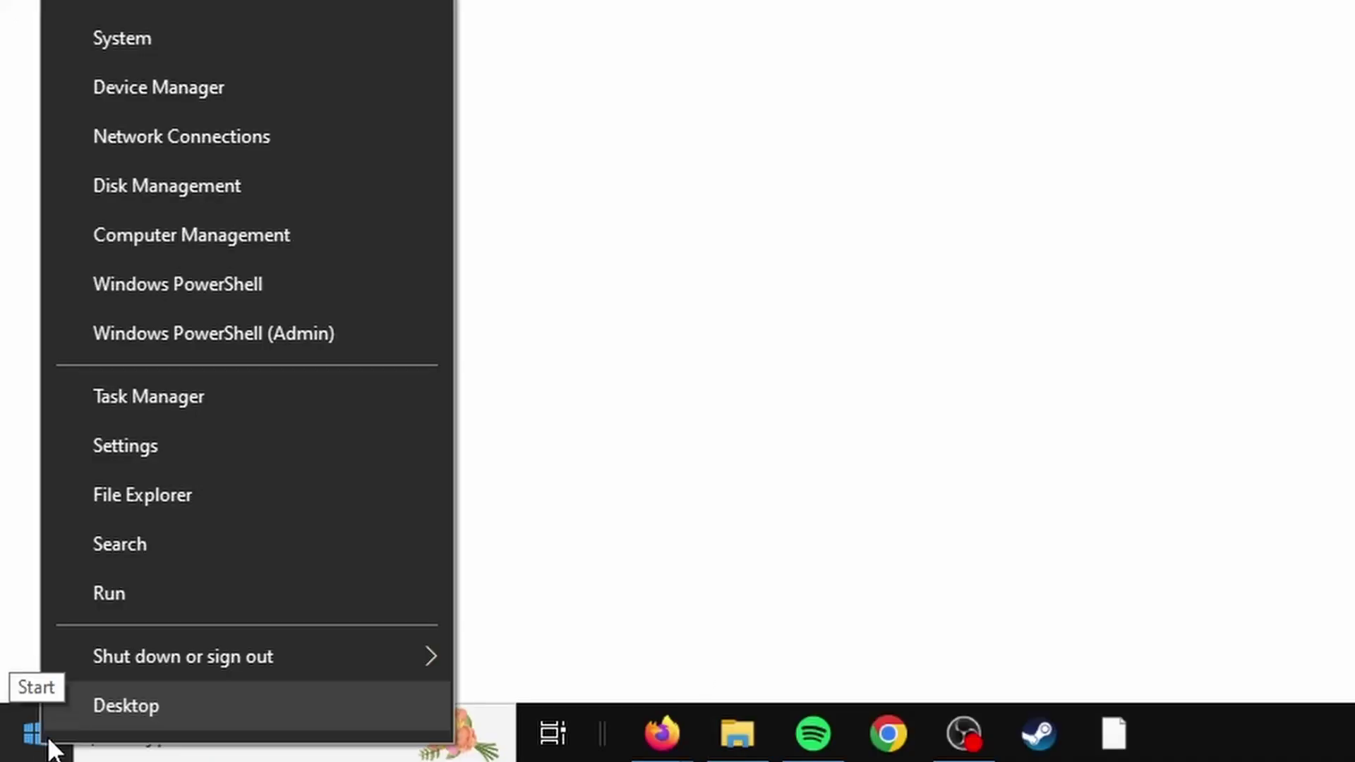
left_click(183, 187)
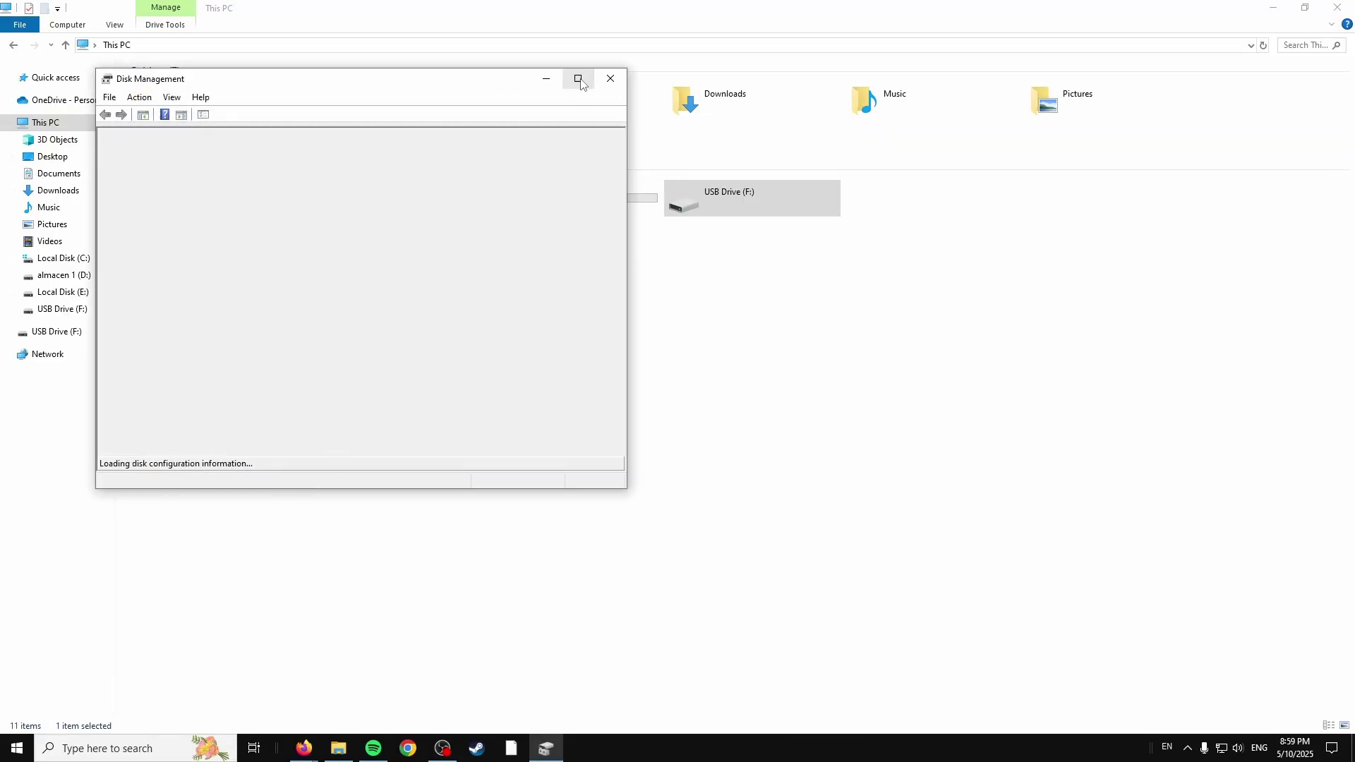
left_click(578, 80)
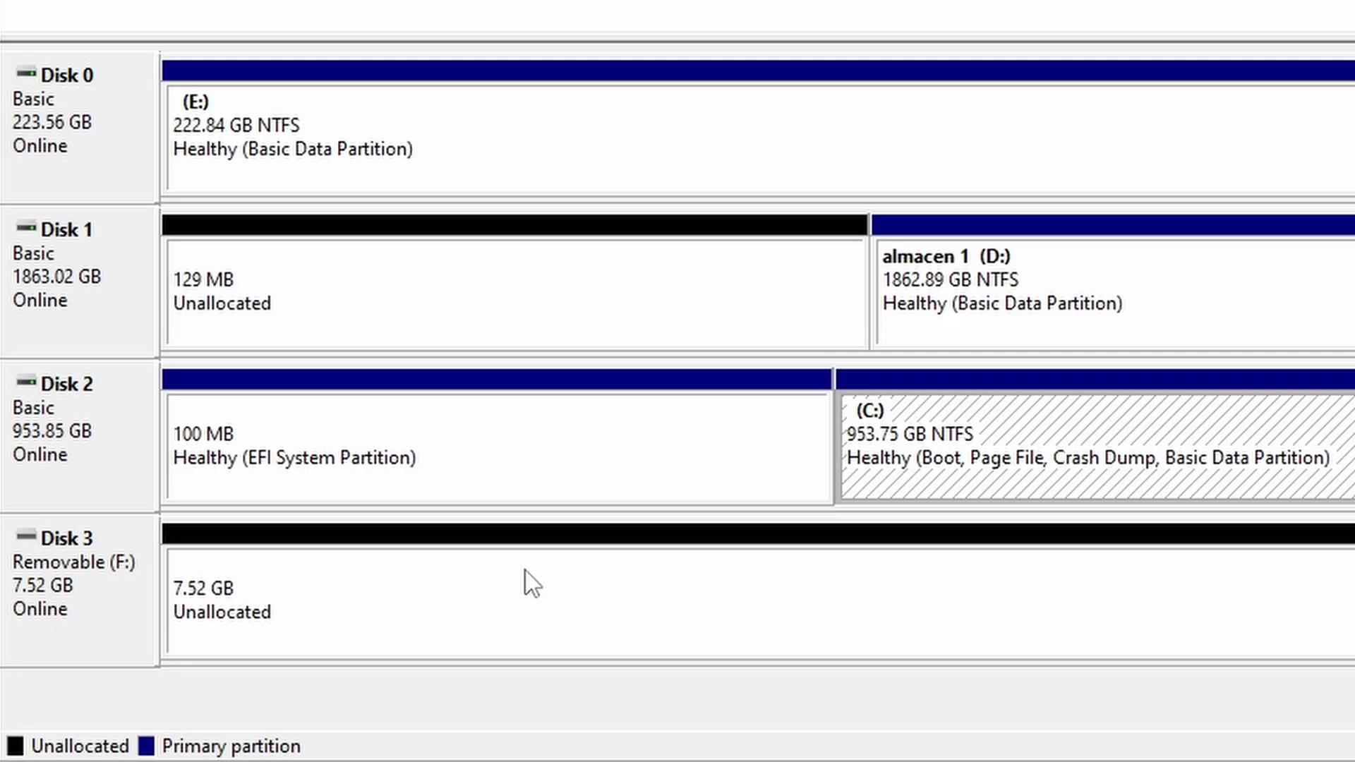
Start a New Simple Volume on Disk 3's unallocated space at the default size.
right_click(785, 579)
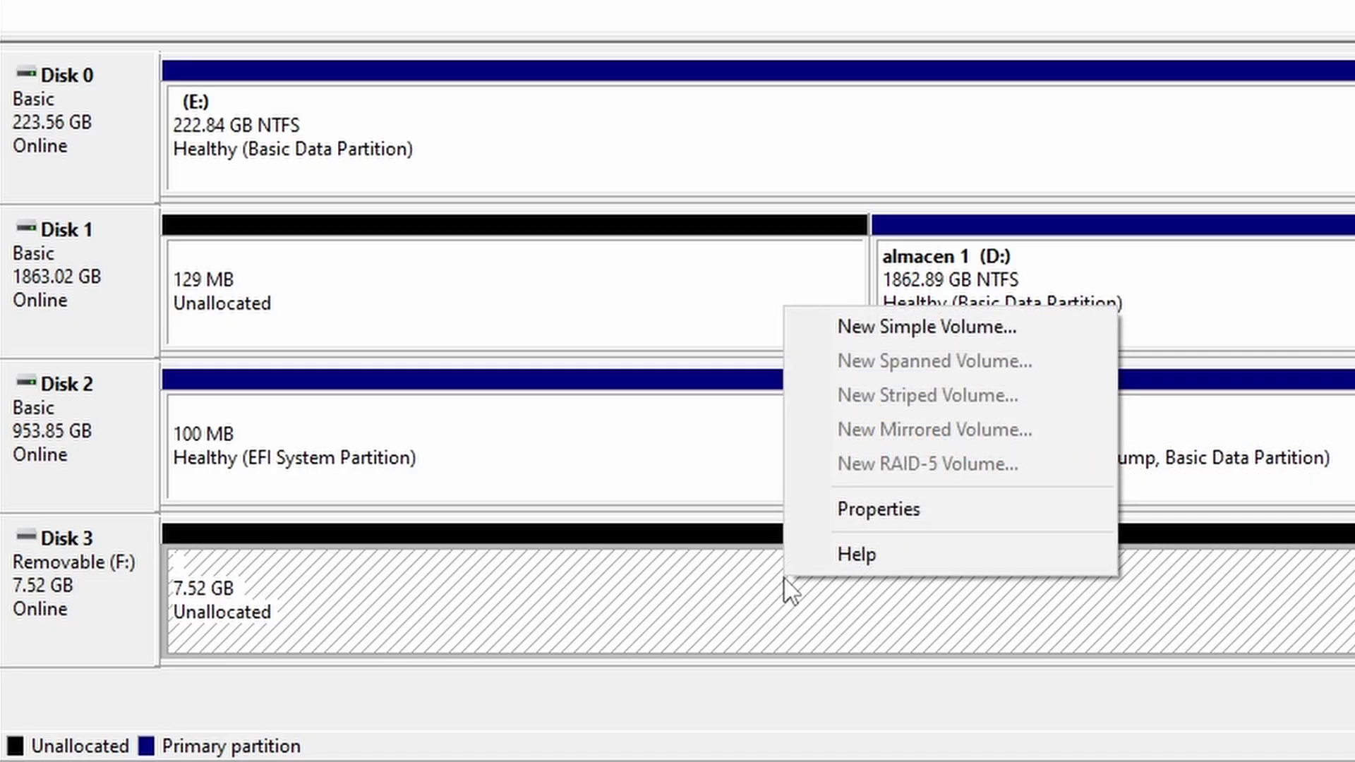
left_click(909, 330)
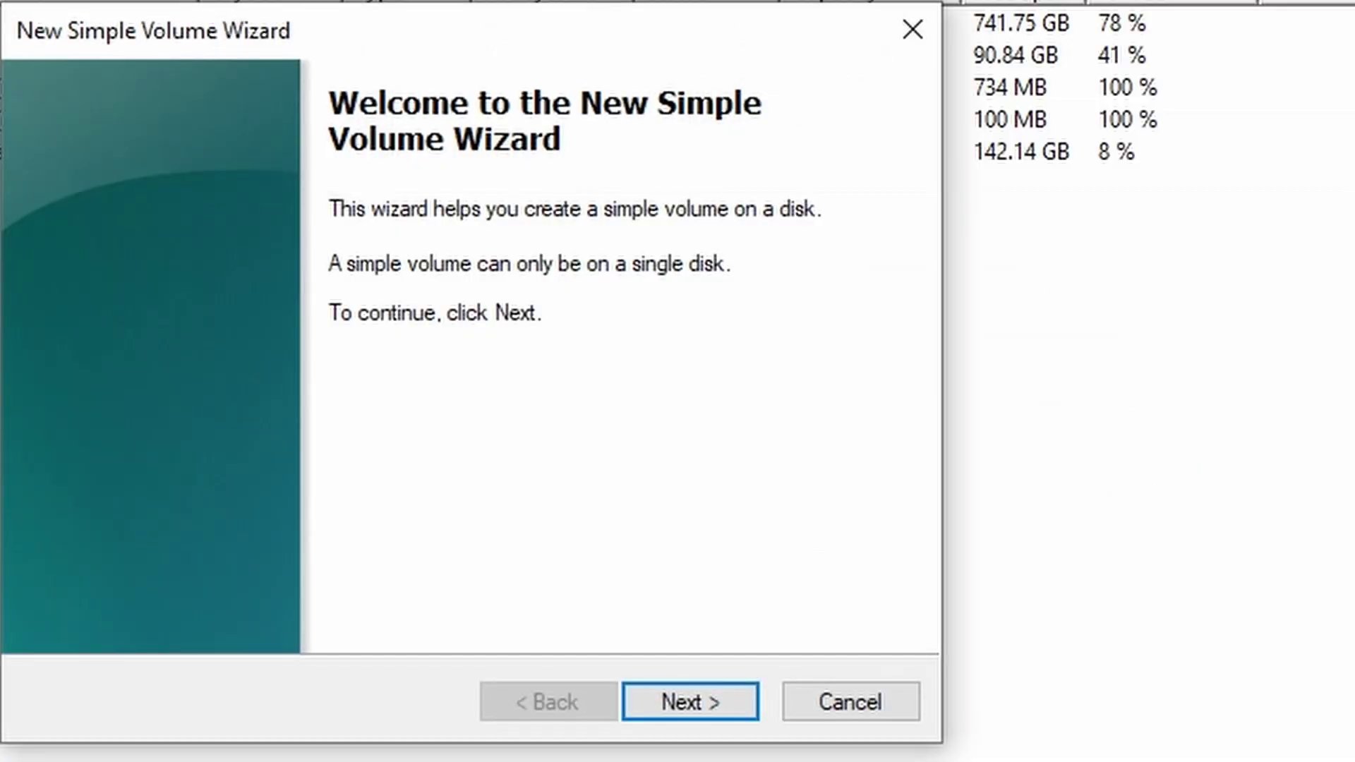
left_click(690, 702)
left_click(694, 707)
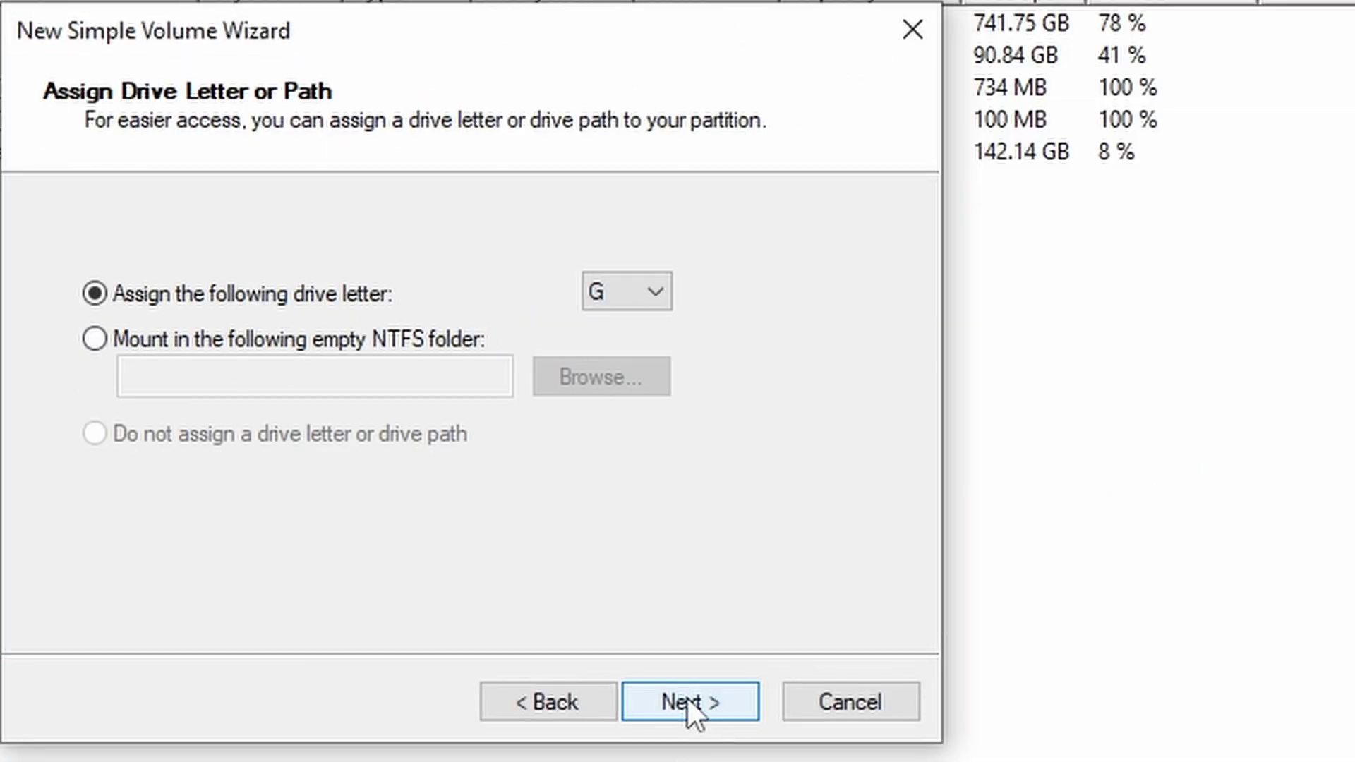
Keep G as the new volume's drive letter.
left_click(656, 293)
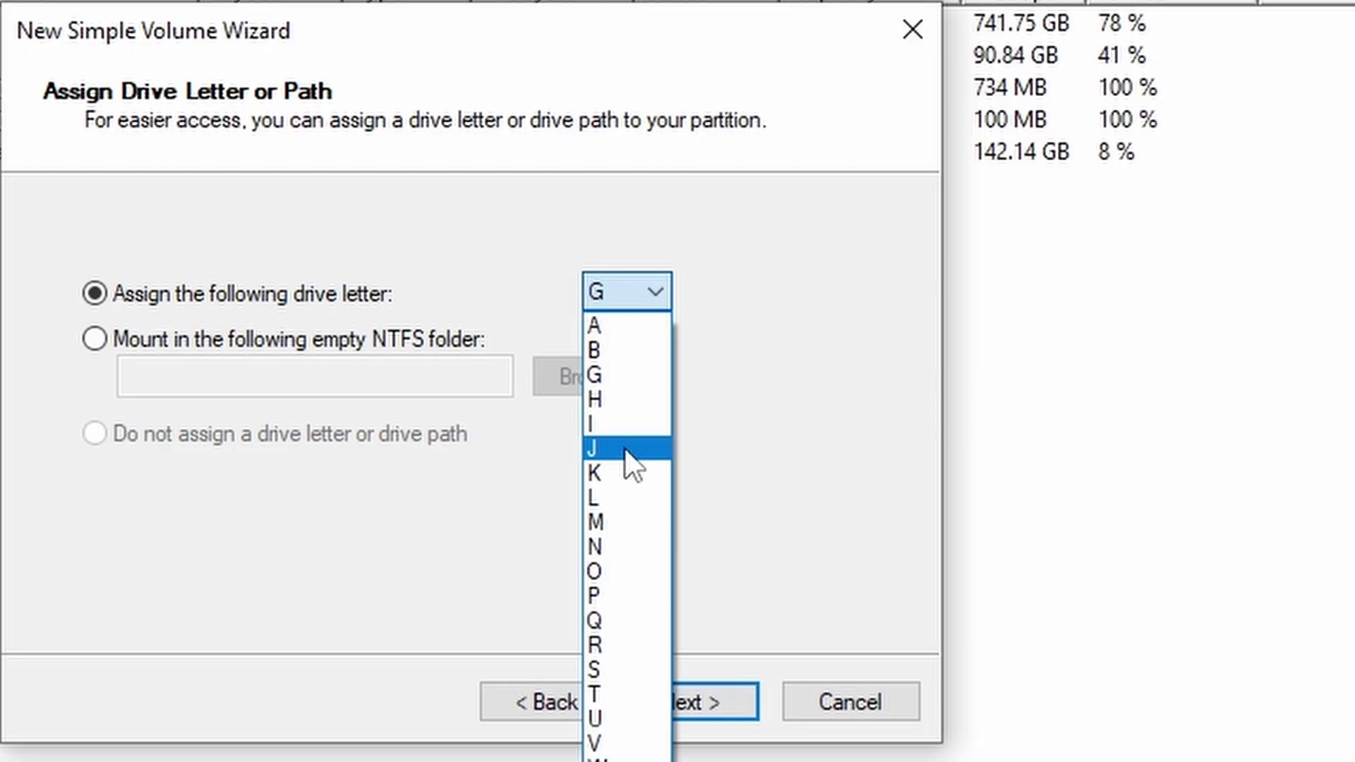
left_click(622, 376)
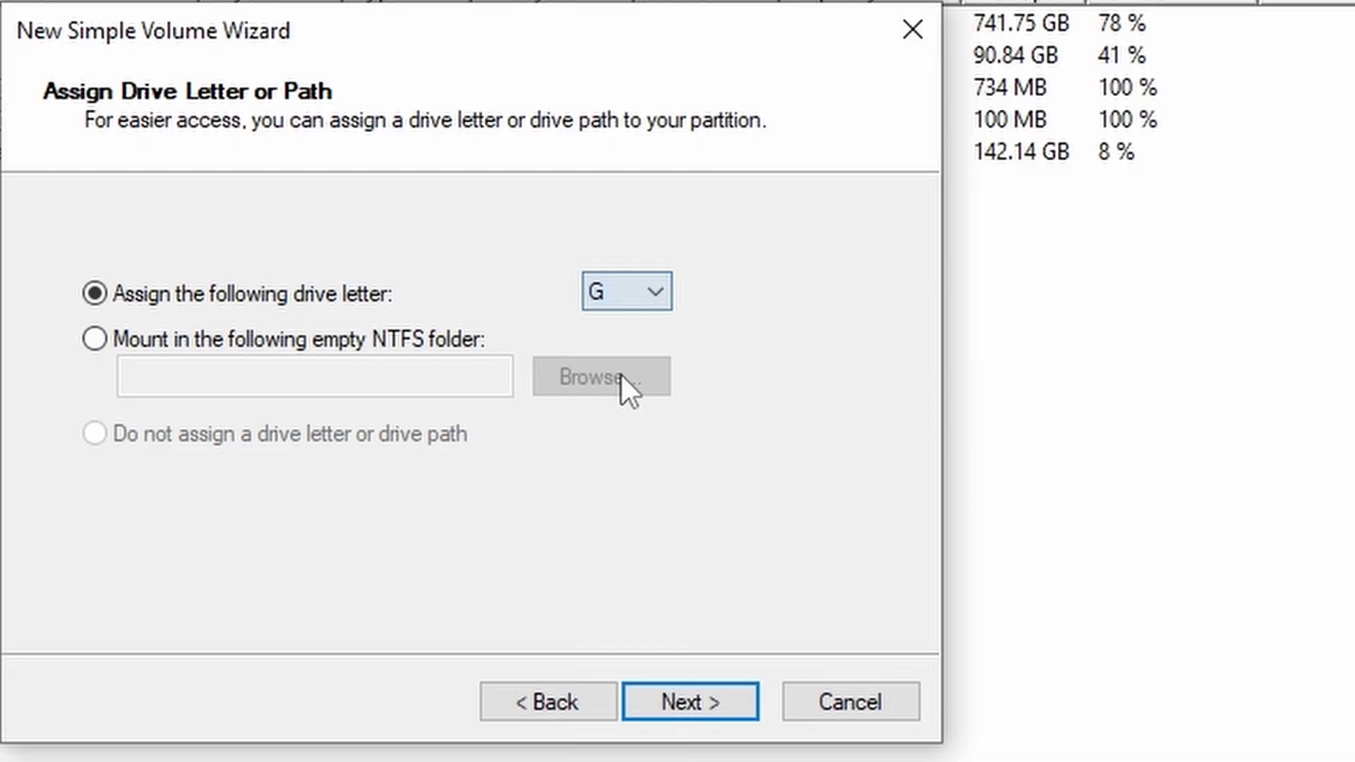
left_click(701, 708)
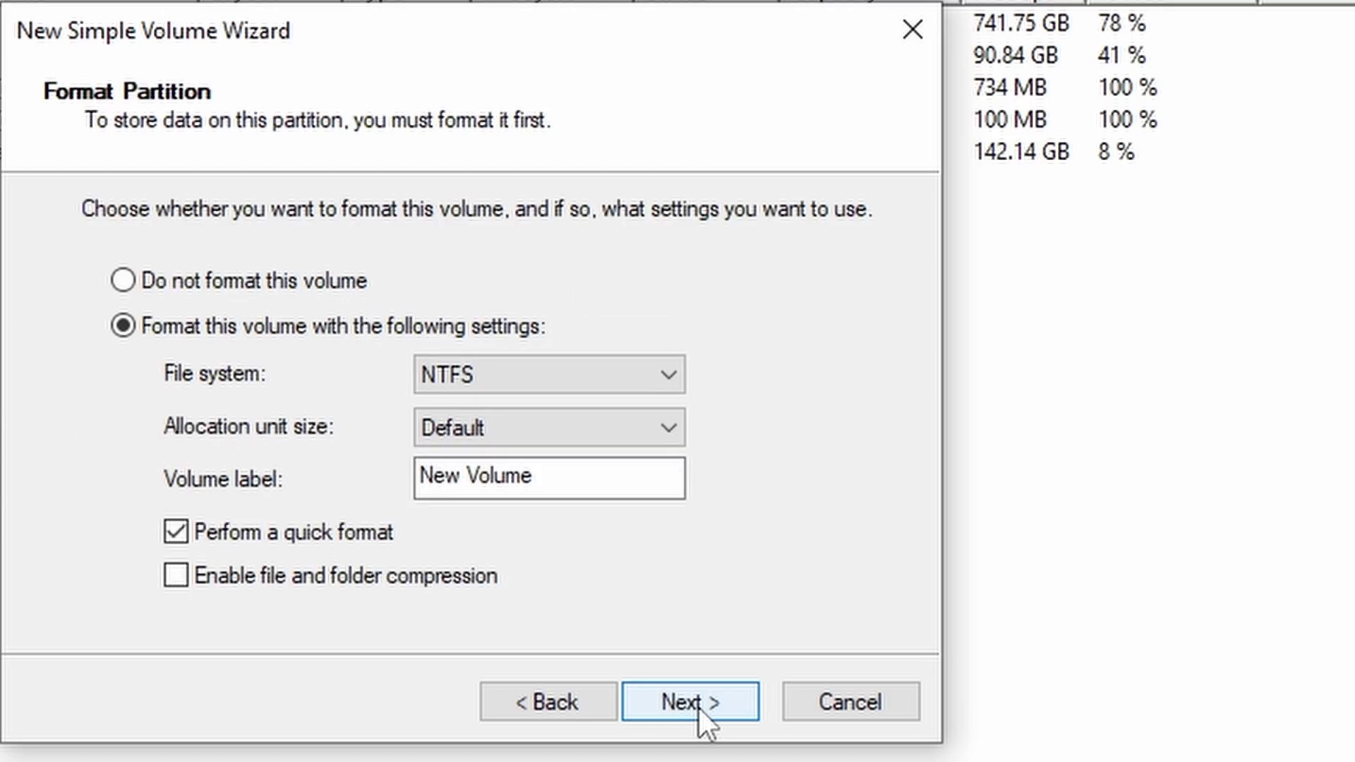
Format the volume as FAT32 with label 'dogg' and finish the wizard.
left_click(576, 376)
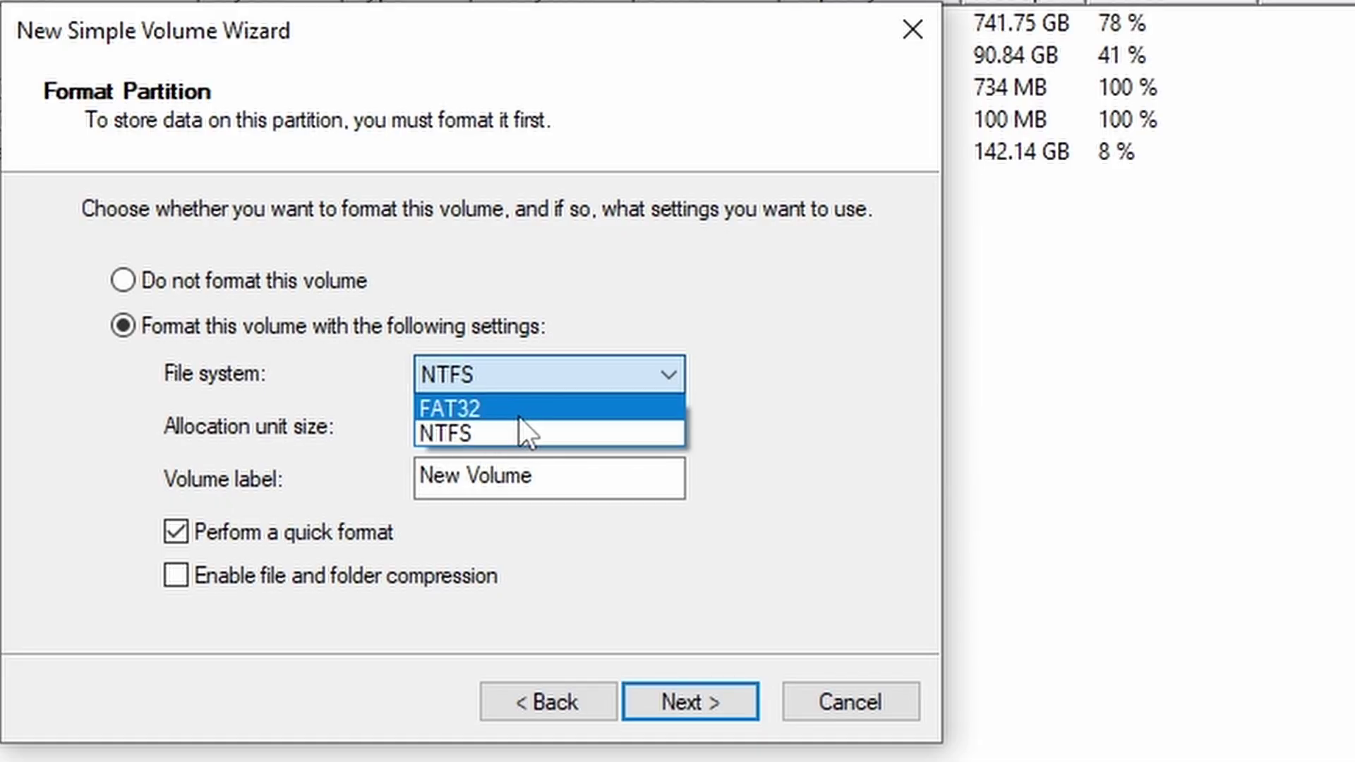
left_click(492, 412)
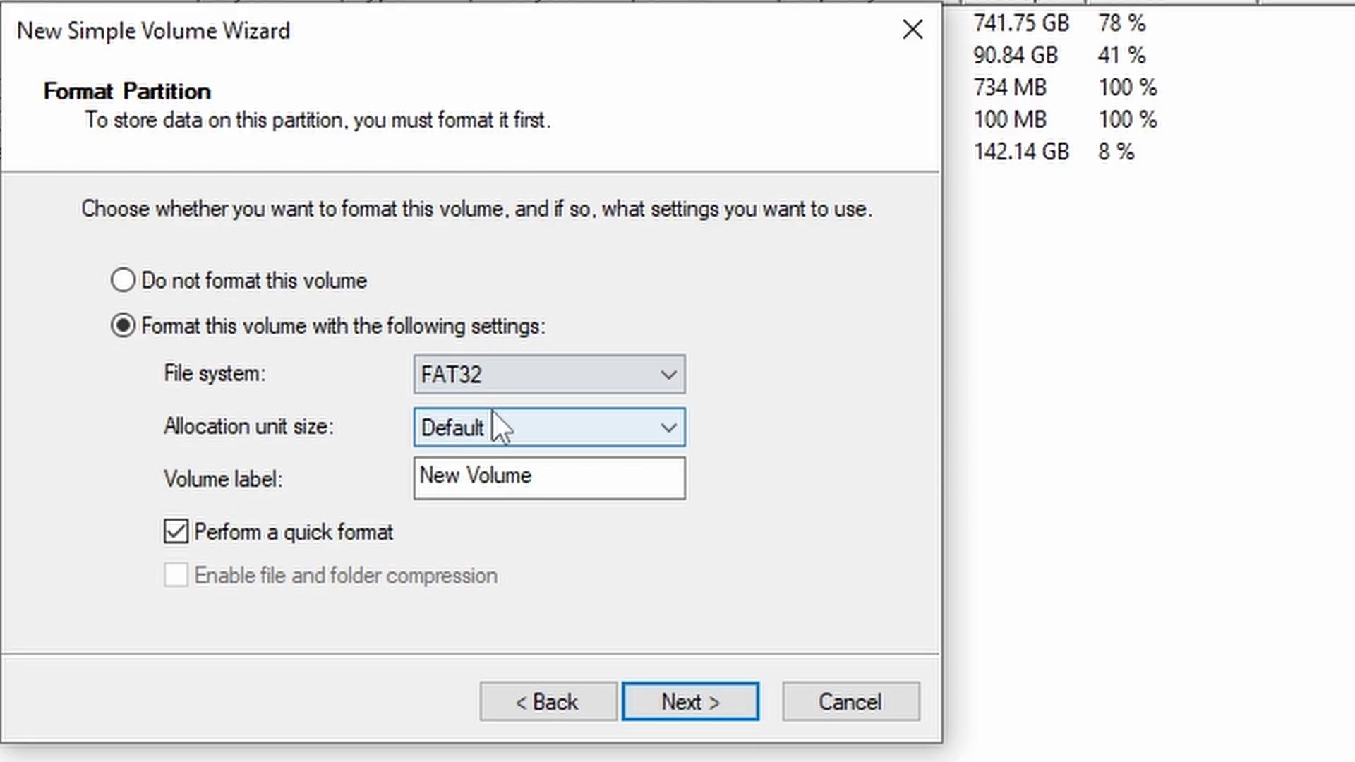
left_click_drag(562, 479, 299, 492)
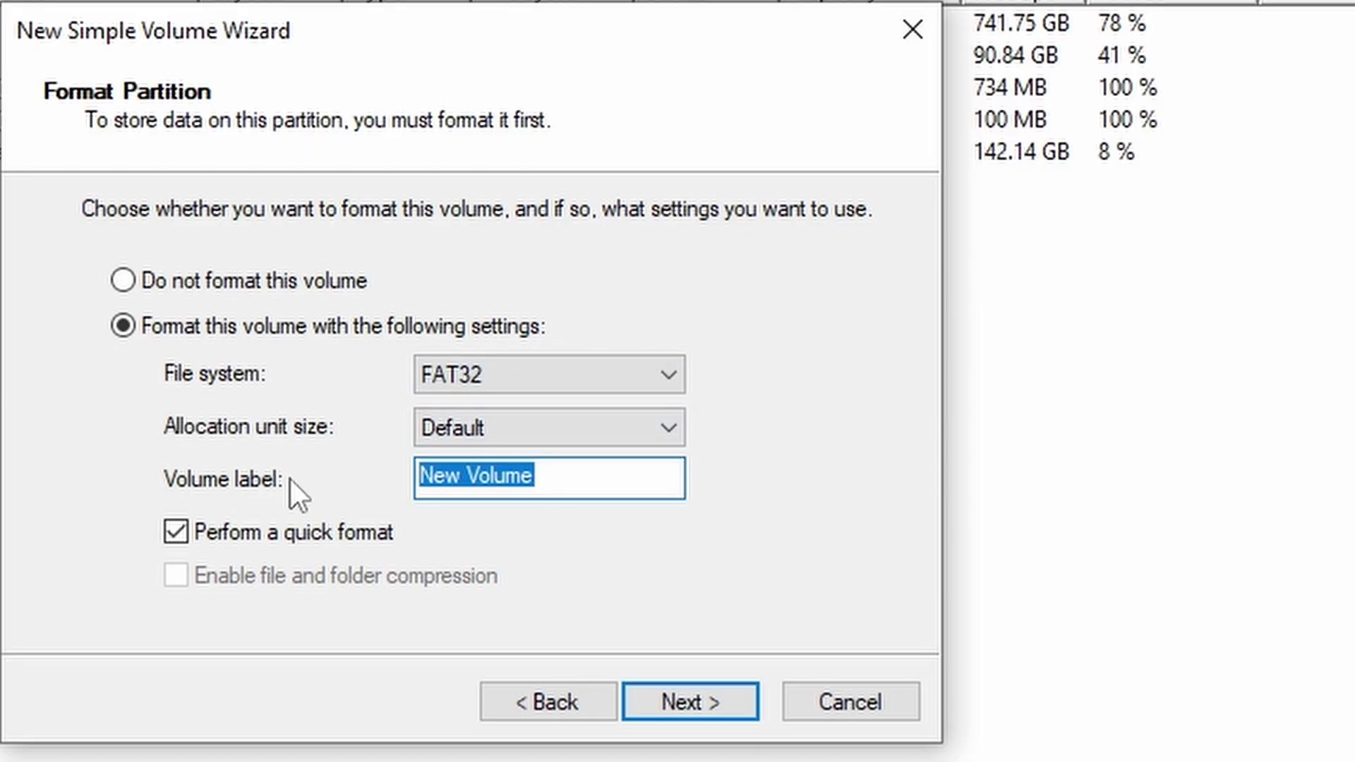
type("dogg")
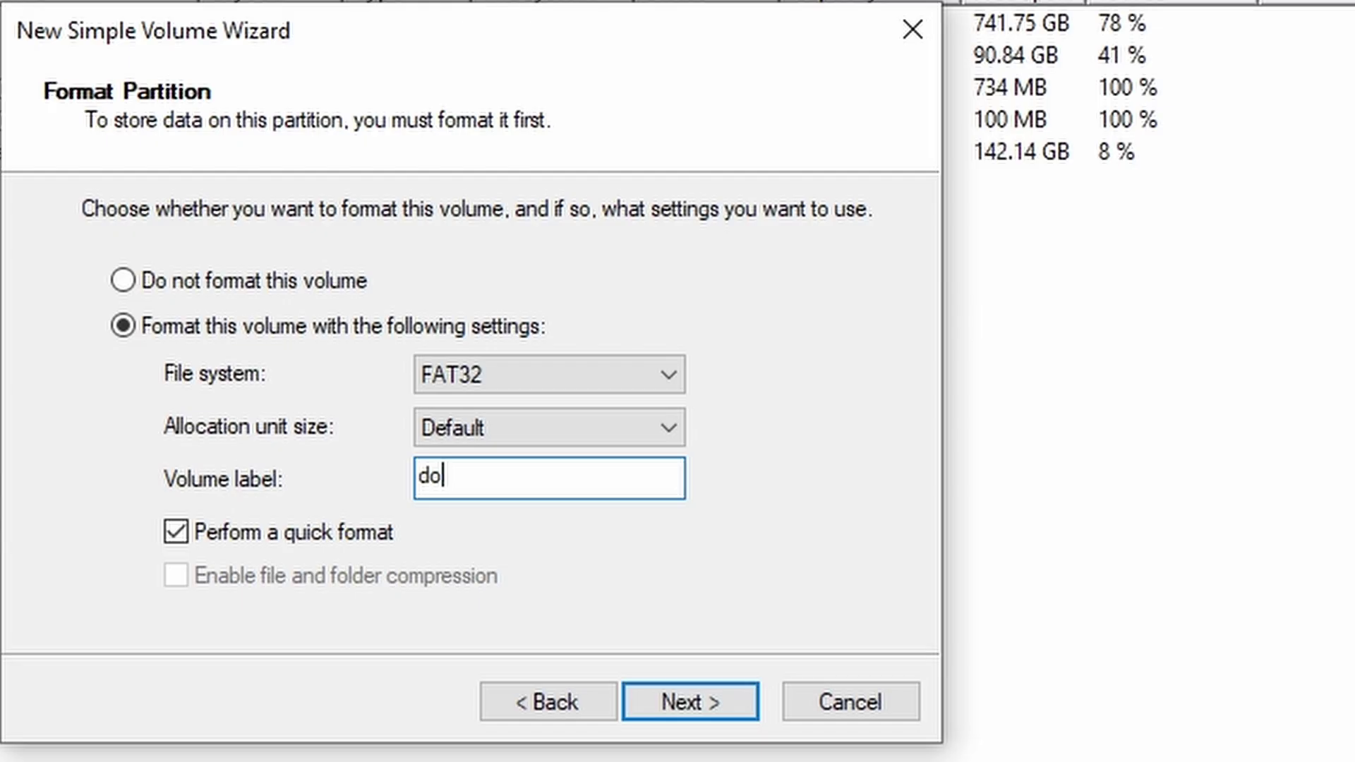
left_click(723, 707)
left_click(723, 706)
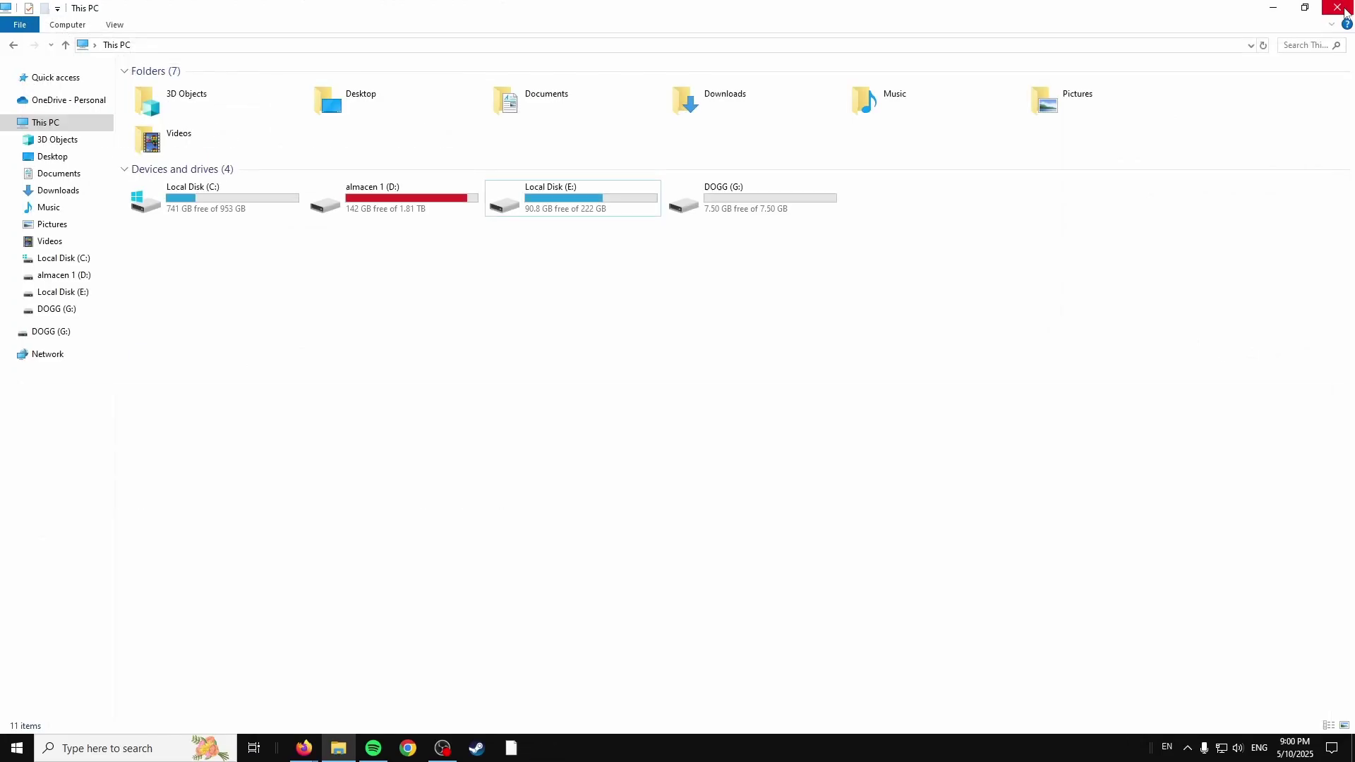
mouse_move(381, 314)
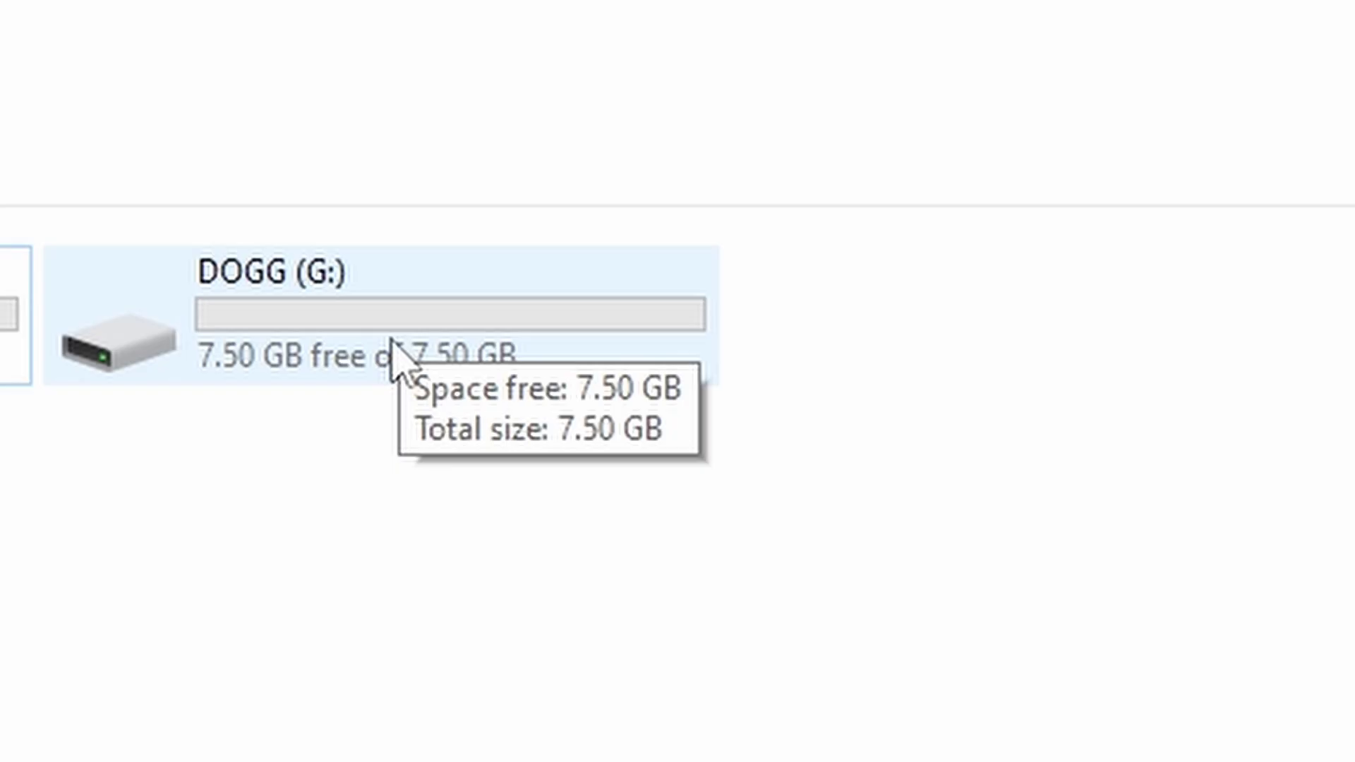
Open DOGG (G:) to confirm it's empty, then return to This PC.
double_click(365, 365)
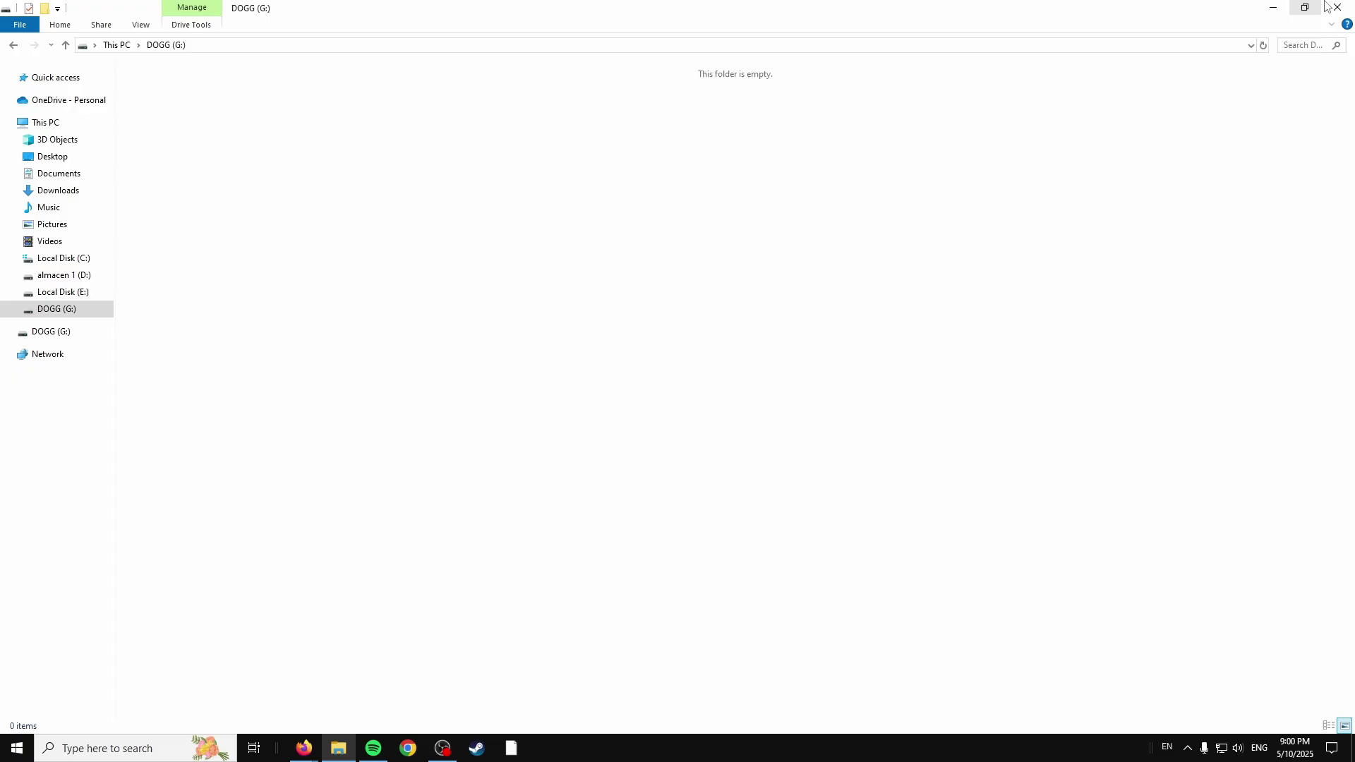
left_click(44, 121)
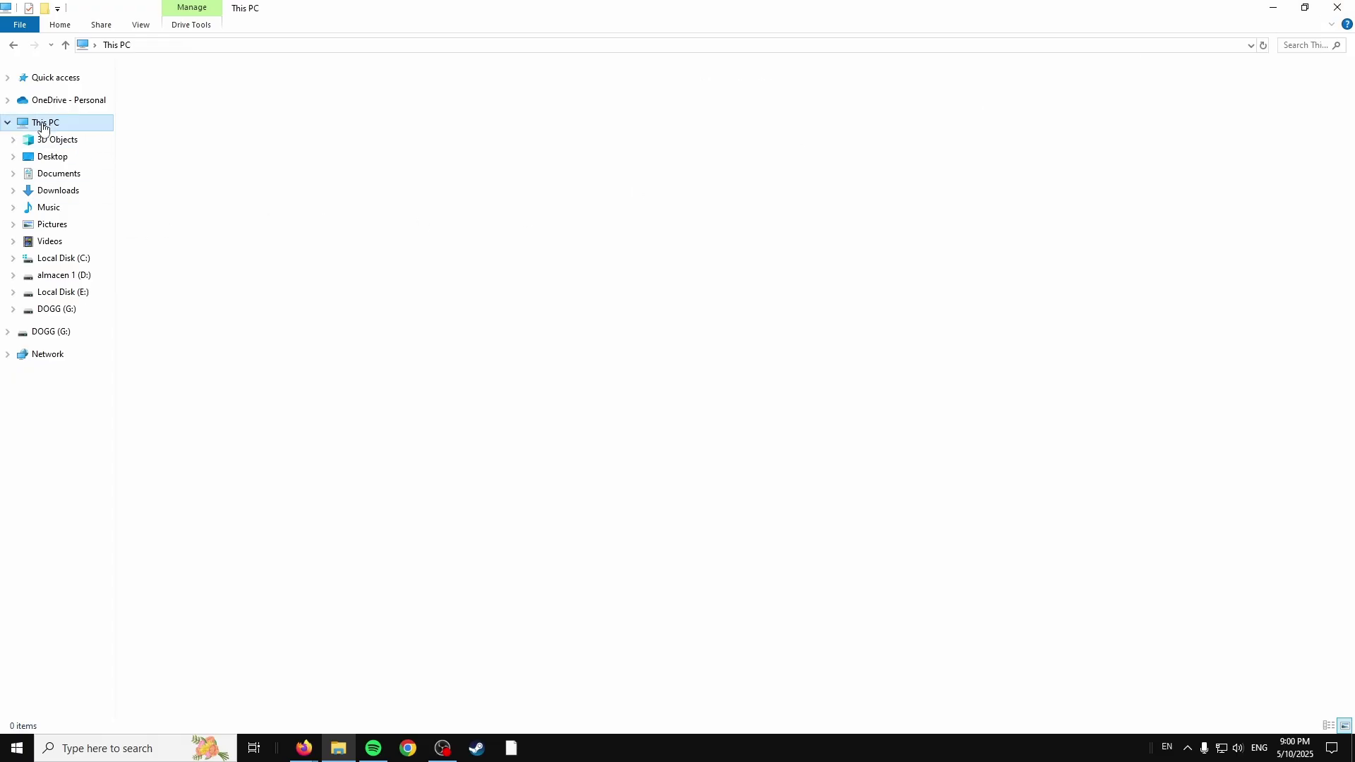